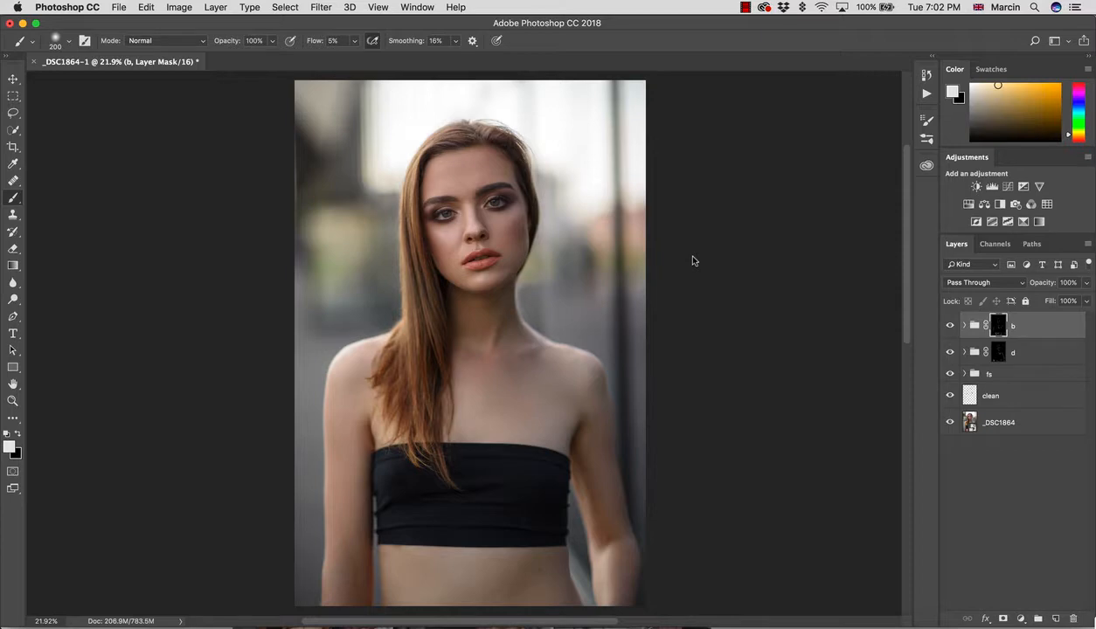
# - Add a Curves adjustment layer above the b group and name it "eyes"
pyautogui.press('z')
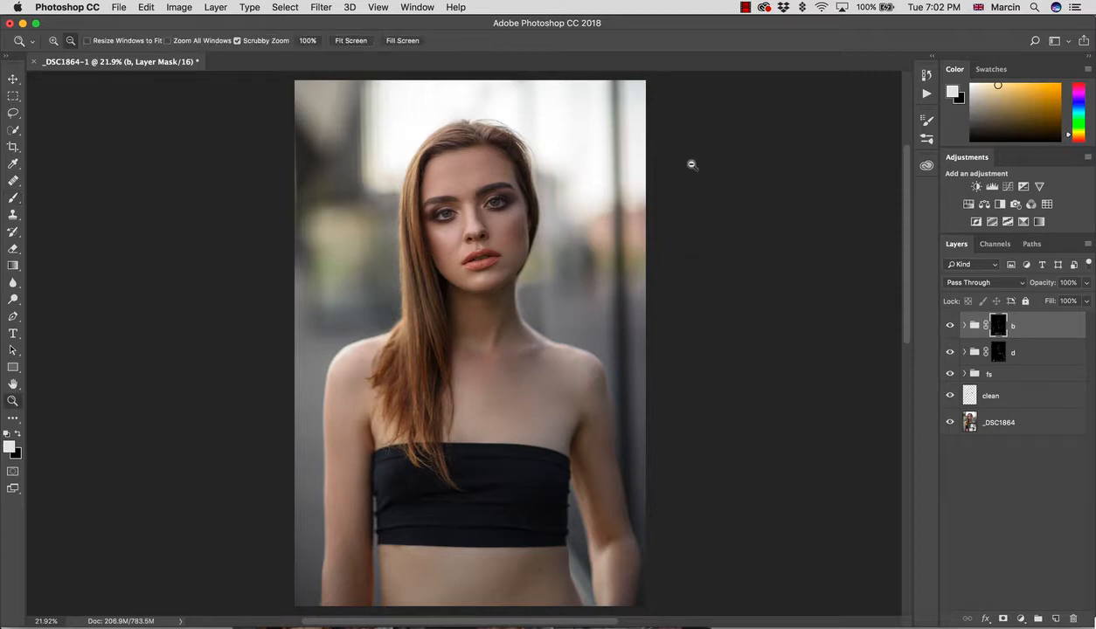
pyautogui.moveTo(500, 193)
pyautogui.mouseDown()
pyautogui.moveTo(545, 204)
pyautogui.moveTo(467, 219)
pyautogui.moveTo(507, 238)
pyautogui.moveTo(524, 282)
pyautogui.mouseUp()
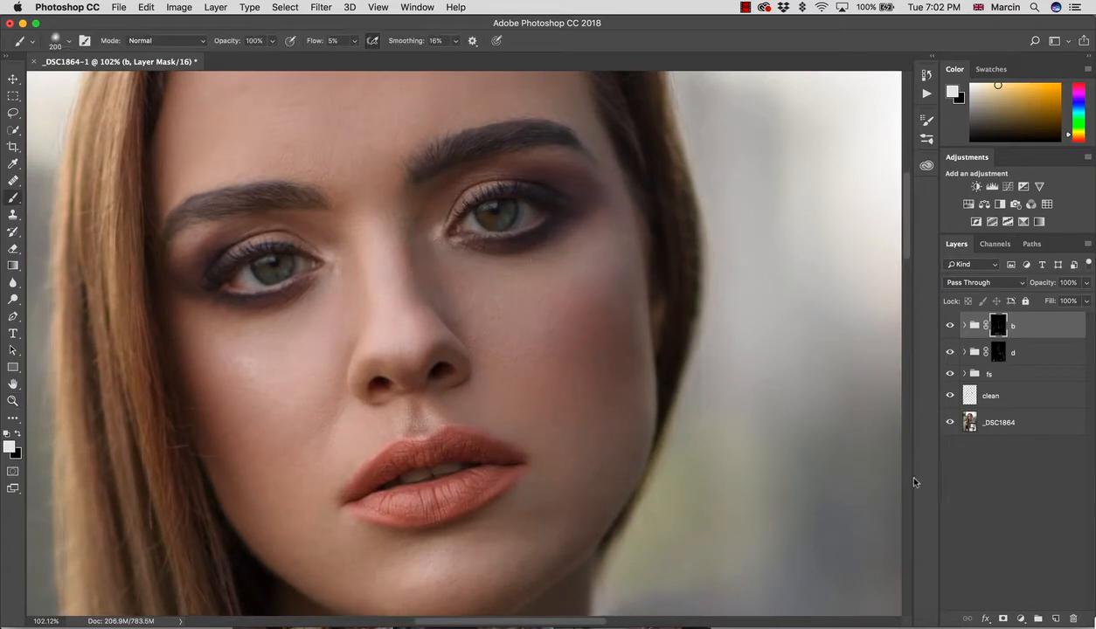
pyautogui.click(1021, 618)
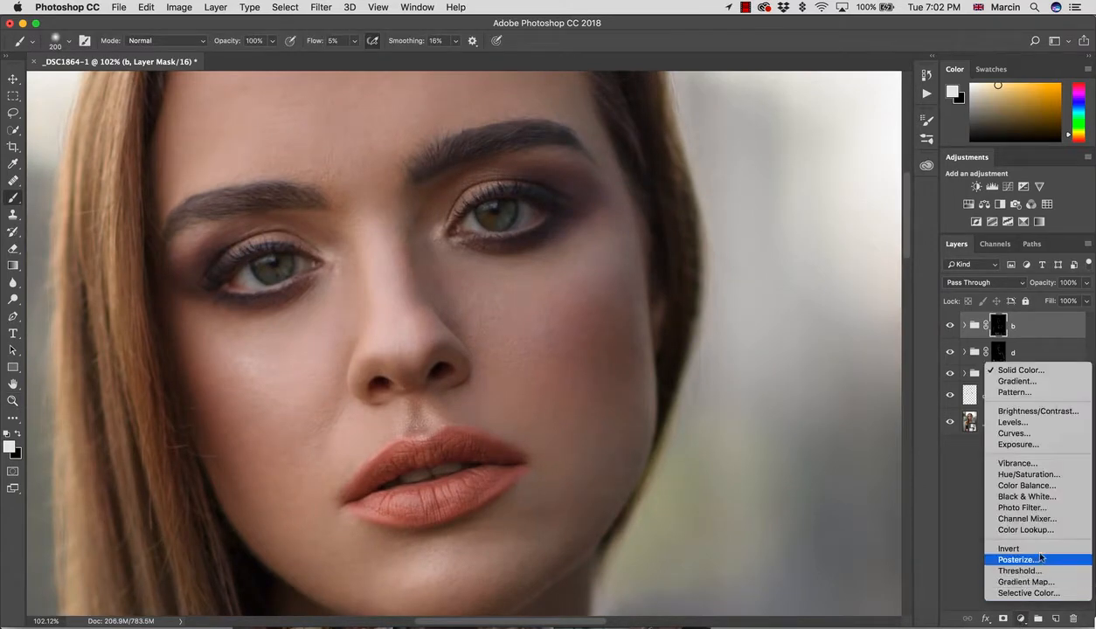
pyautogui.click(1010, 433)
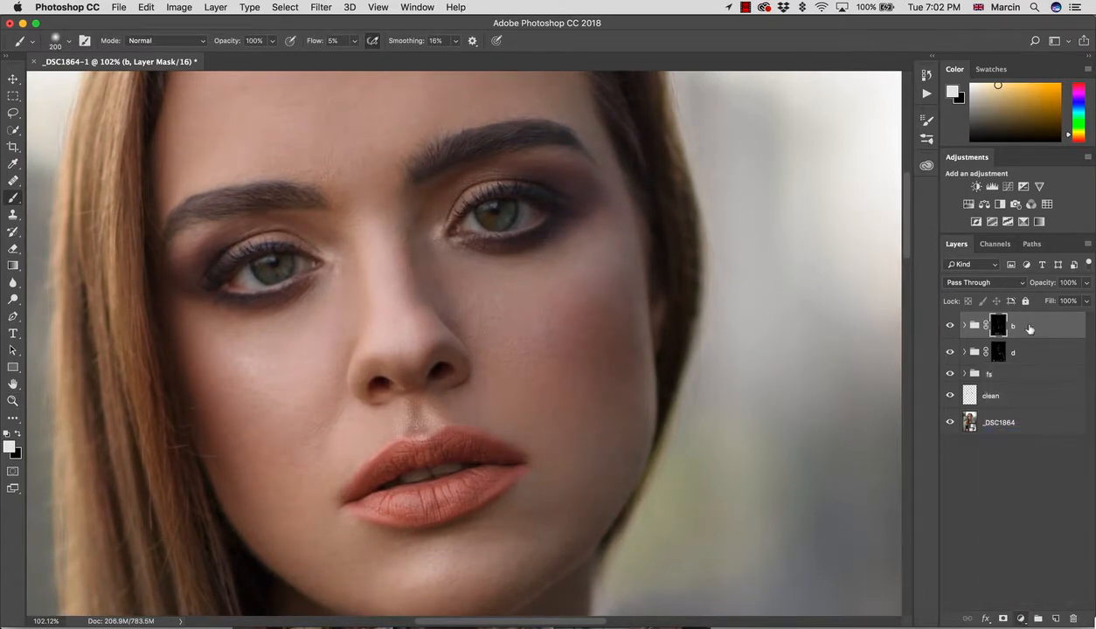
pyautogui.doubleClick(1027, 327)
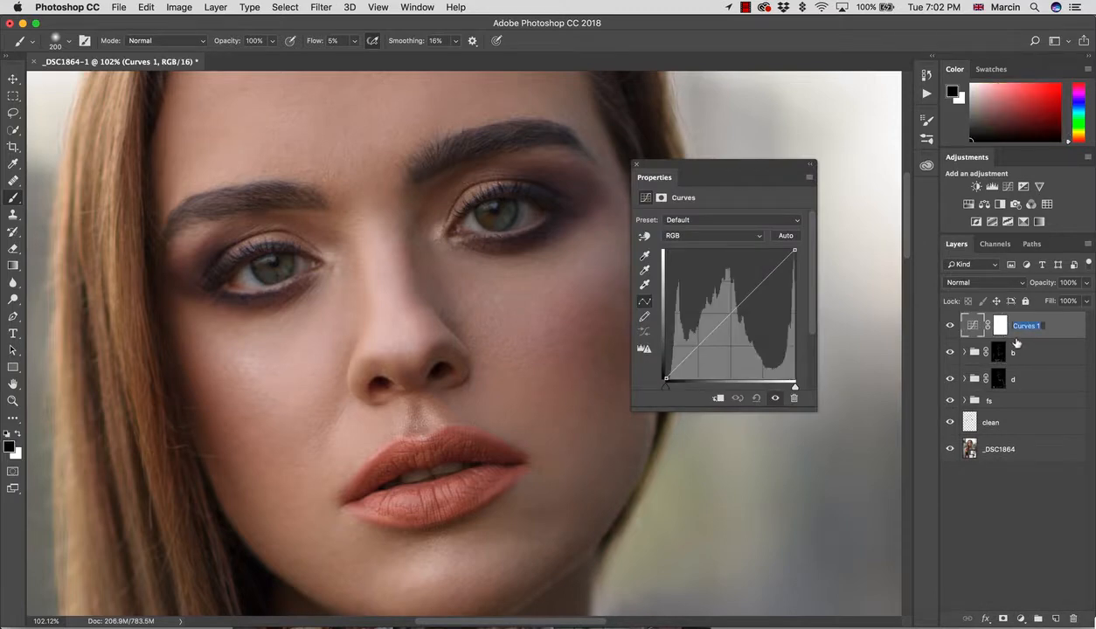
pyautogui.write('d')
pyautogui.press('Return')
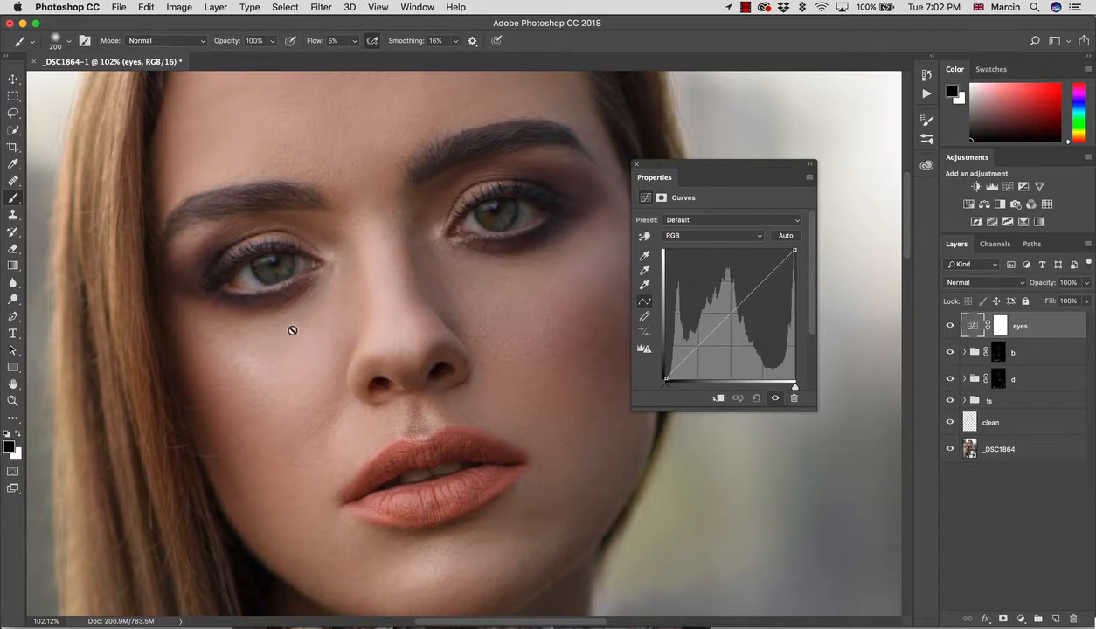
# - Set the brush to size 30 with 30% flow and raise the eyes layer's RGB curve in the upper tones to brighten the image
pyautogui.click(1000, 326)
pyautogui.press('x')
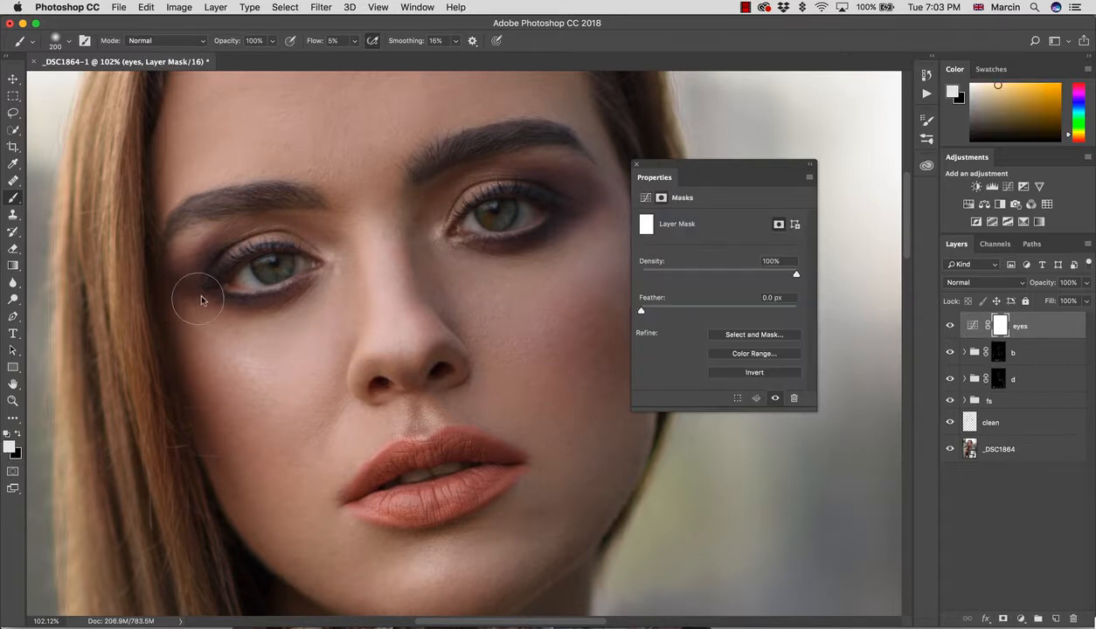
pyautogui.click(333, 41)
pyautogui.write('80')
pyautogui.press('Return')
pyautogui.click(972, 326)
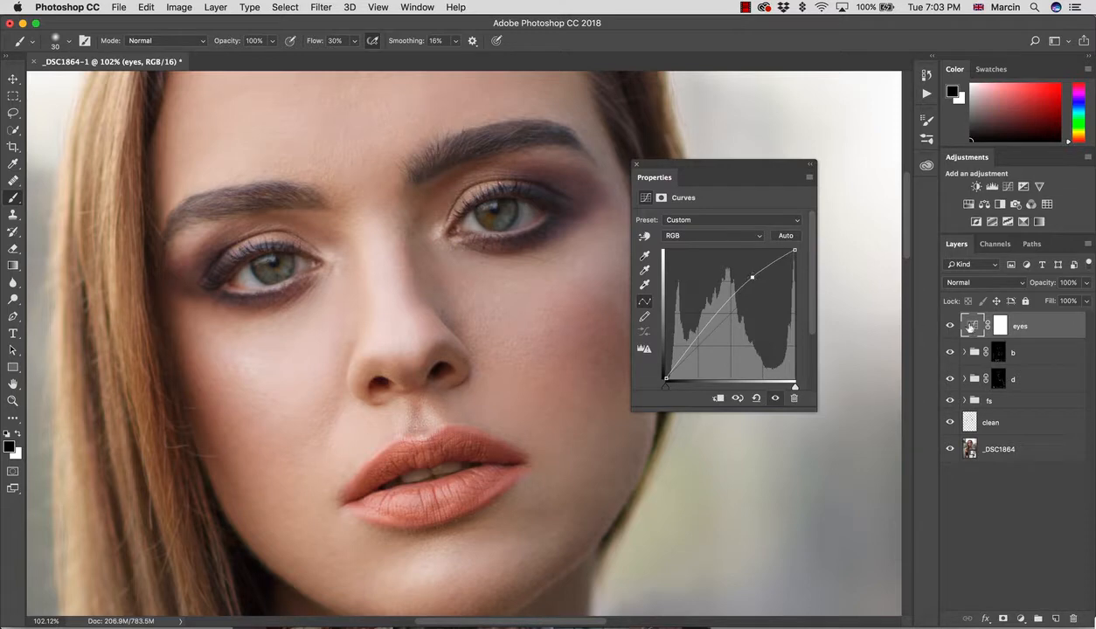
# - Invert the eyes layer's mask to black and paint white over the irises of both eyes
pyautogui.click(997, 328)
pyautogui.press('super+i')
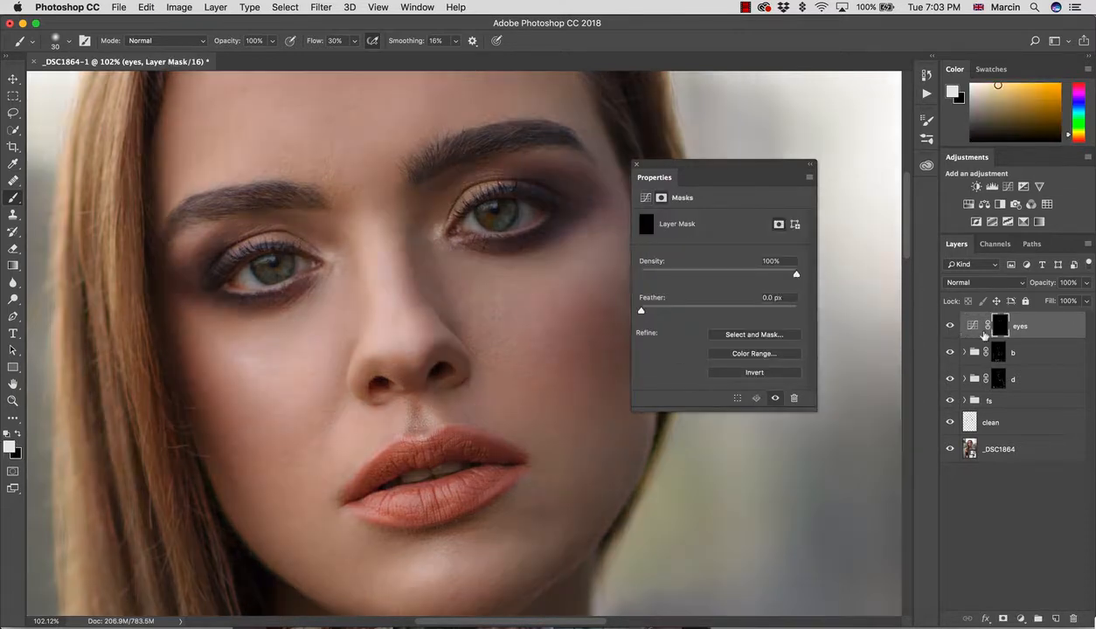
pyautogui.press('z')
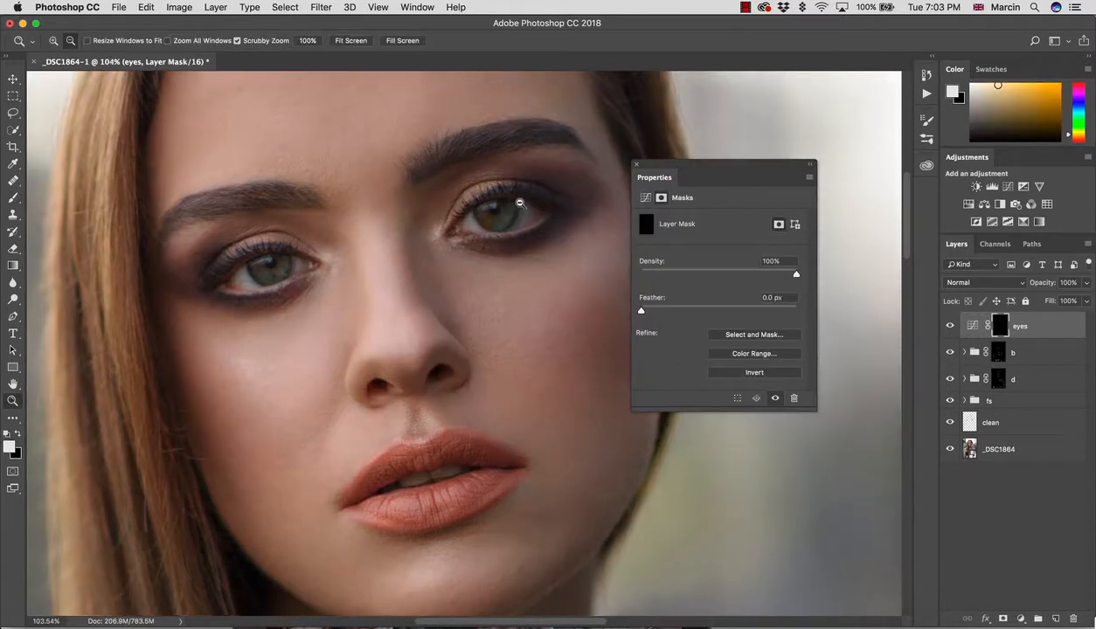
pyautogui.click(505, 211)
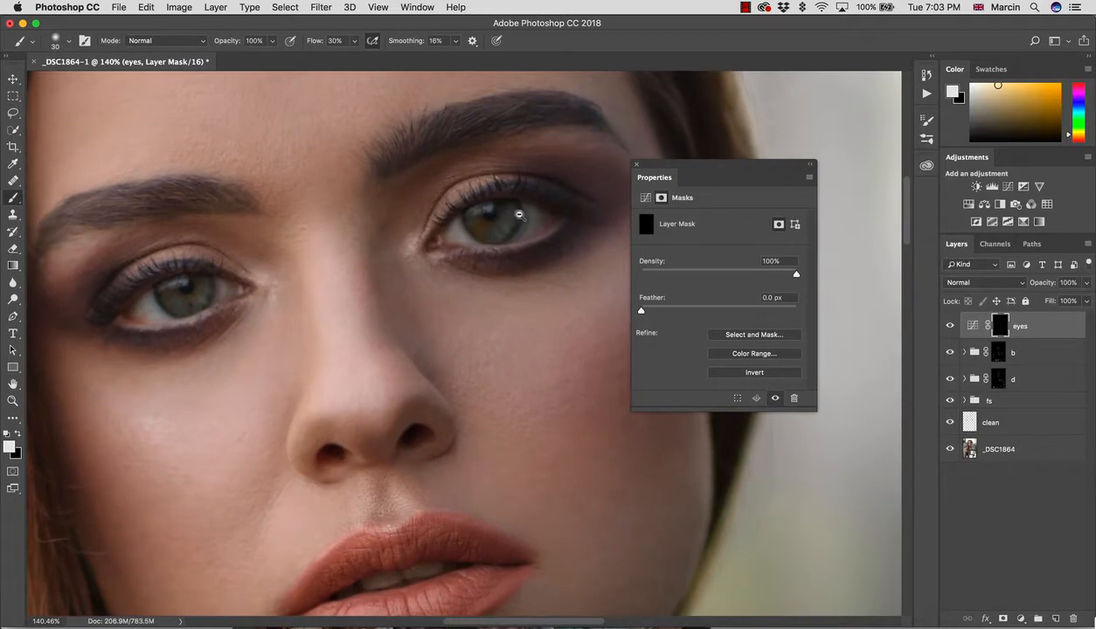
pyautogui.moveTo(498, 222)
pyautogui.mouseDown()
pyautogui.moveTo(553, 249)
pyautogui.moveTo(555, 233)
pyautogui.moveTo(483, 207)
pyautogui.moveTo(494, 203)
pyautogui.moveTo(471, 211)
pyautogui.moveTo(510, 202)
pyautogui.moveTo(469, 209)
pyautogui.moveTo(502, 202)
pyautogui.moveTo(472, 209)
pyautogui.moveTo(501, 210)
pyautogui.moveTo(490, 211)
pyautogui.moveTo(499, 234)
pyautogui.moveTo(508, 224)
pyautogui.moveTo(497, 210)
pyautogui.moveTo(473, 217)
pyautogui.moveTo(508, 231)
pyautogui.mouseUp()
pyautogui.moveTo(190, 304)
pyautogui.mouseDown()
pyautogui.moveTo(173, 301)
pyautogui.moveTo(184, 307)
pyautogui.moveTo(201, 286)
pyautogui.moveTo(191, 304)
pyautogui.moveTo(175, 303)
pyautogui.moveTo(203, 293)
pyautogui.mouseUp()
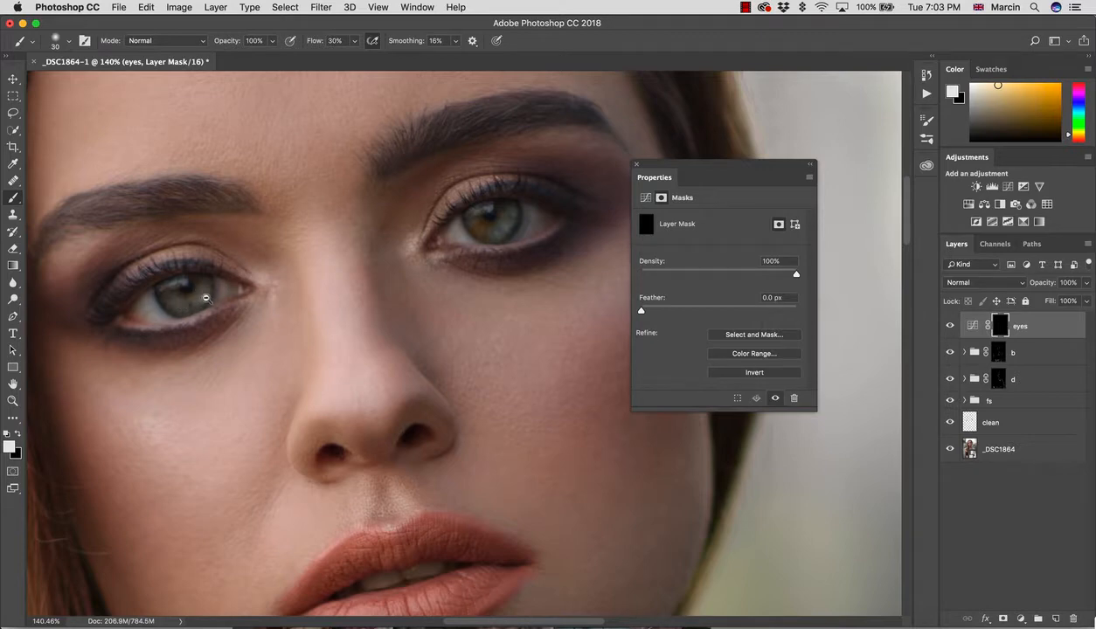
# - Compare the face with the eyes layer hidden and shown at different magnifications
pyautogui.click(951, 326)
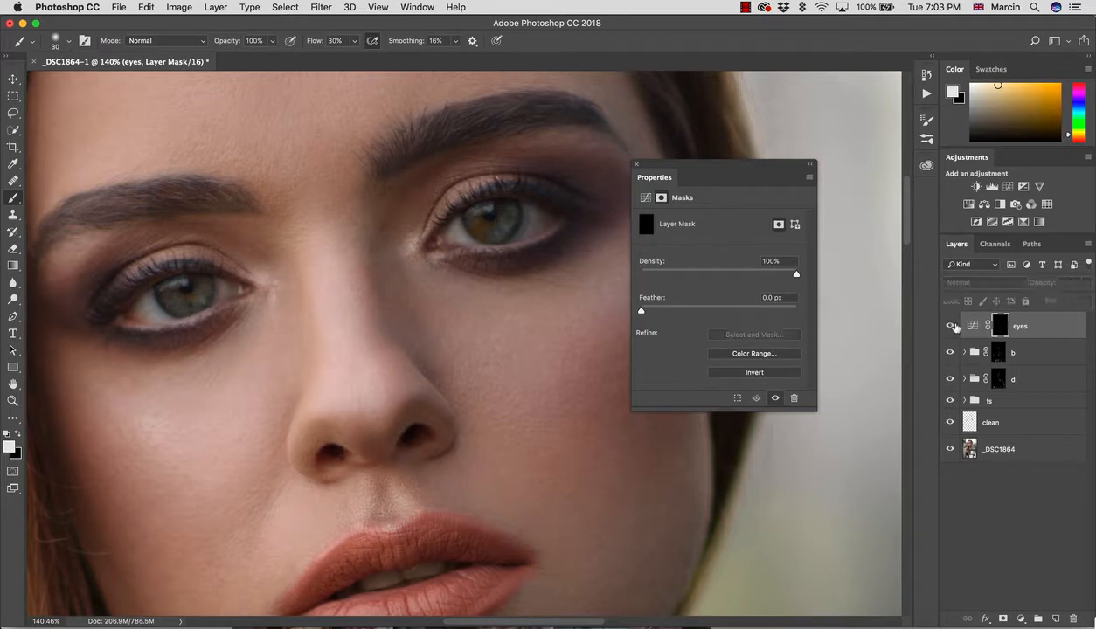
pyautogui.click(951, 326)
pyautogui.click(951, 326)
pyautogui.click(951, 326)
pyautogui.press('z')
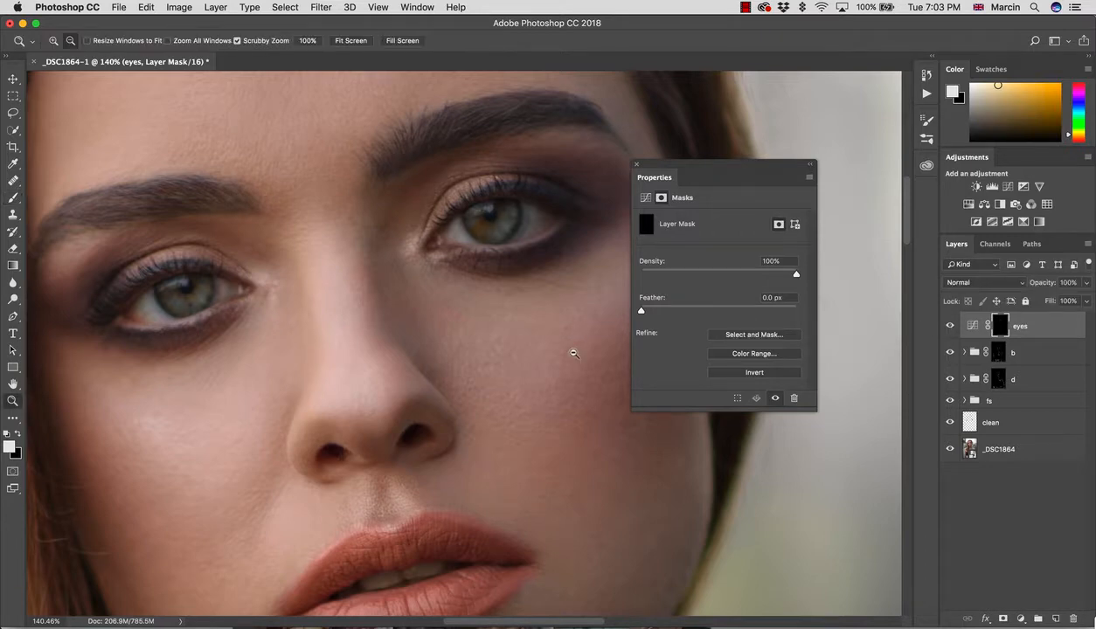
pyautogui.moveTo(570, 350); pyautogui.dragTo(571, 416)
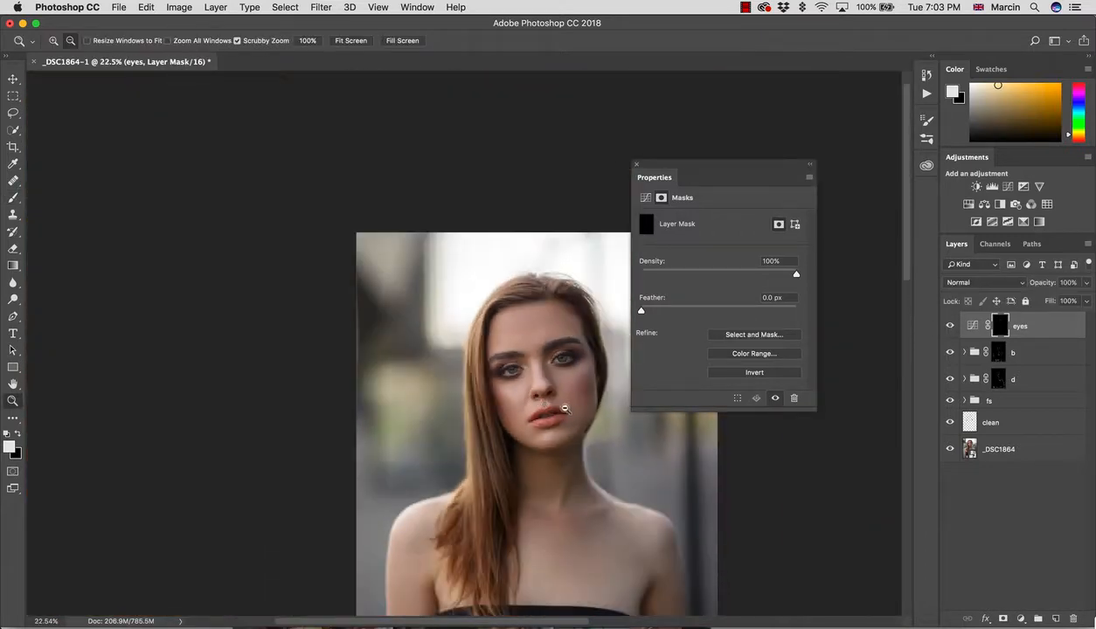
pyautogui.moveTo(529, 371); pyautogui.dragTo(621, 342)
pyautogui.press('b')
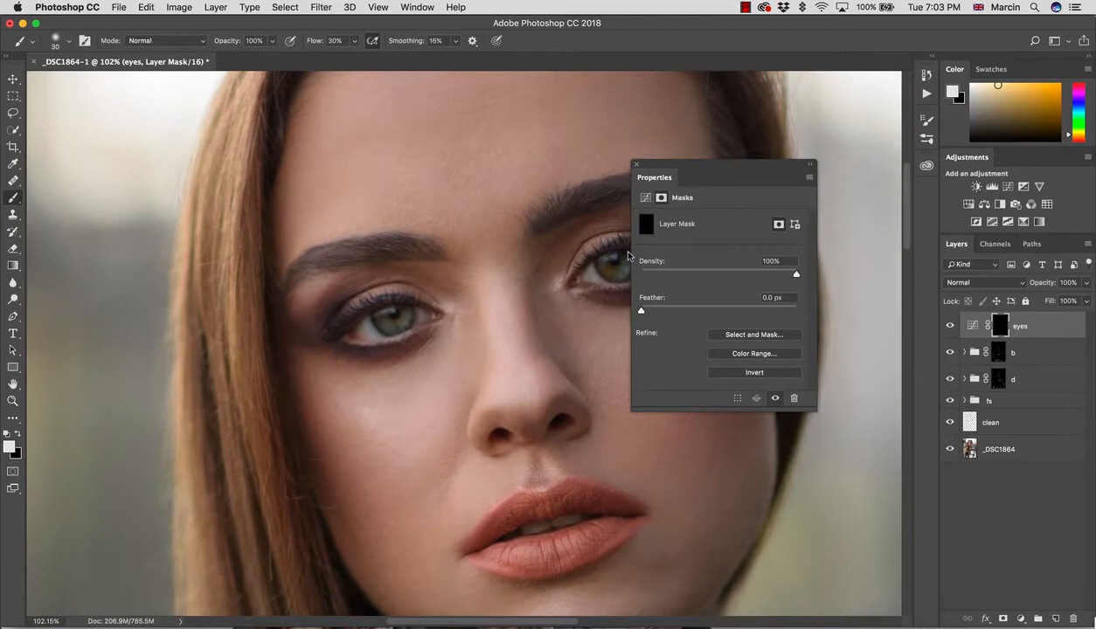
pyautogui.click(636, 164)
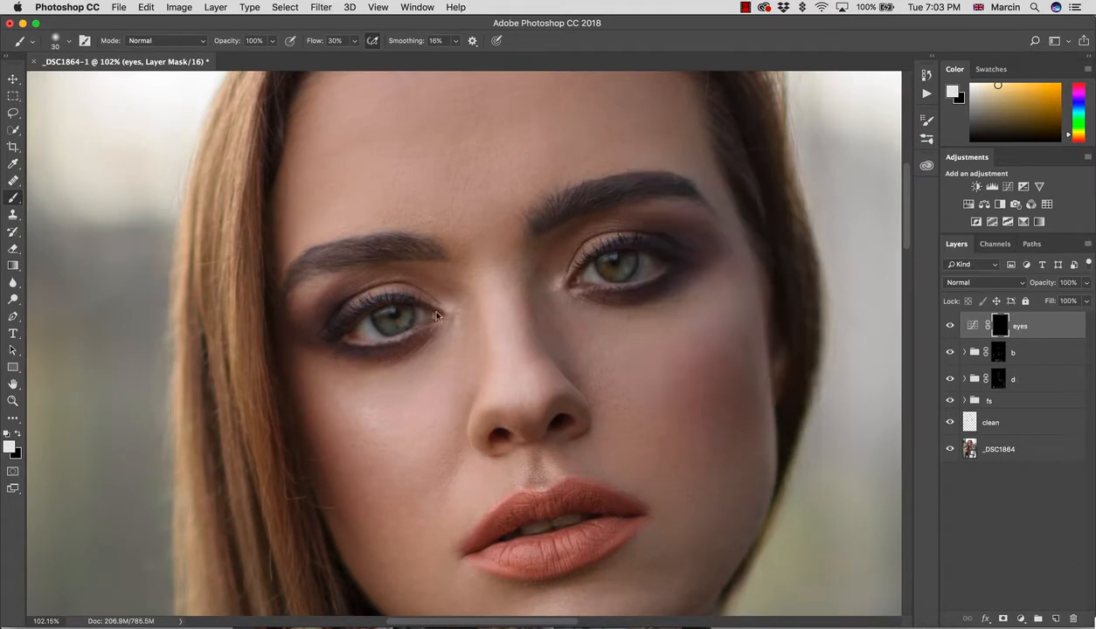
pyautogui.click(950, 326)
pyautogui.click(951, 326)
# - Add a Curves adjustment layer above the eyes layer and name it "highlights"
pyautogui.press('z')
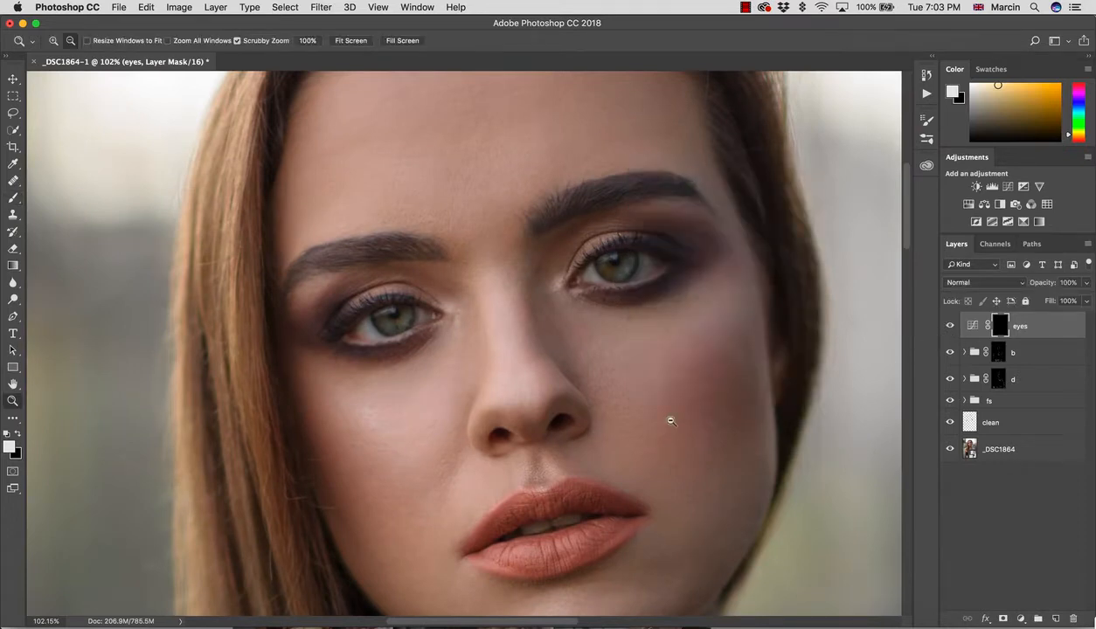
pyautogui.moveTo(670, 422); pyautogui.dragTo(584, 436)
pyautogui.press('b')
pyautogui.hotkey('alt', 'space')
pyautogui.moveTo(670, 477)
pyautogui.mouseDown()
pyautogui.moveTo(605, 467)
pyautogui.moveTo(775, 514)
pyautogui.mouseUp()
pyautogui.hotkey('alt', 'space')
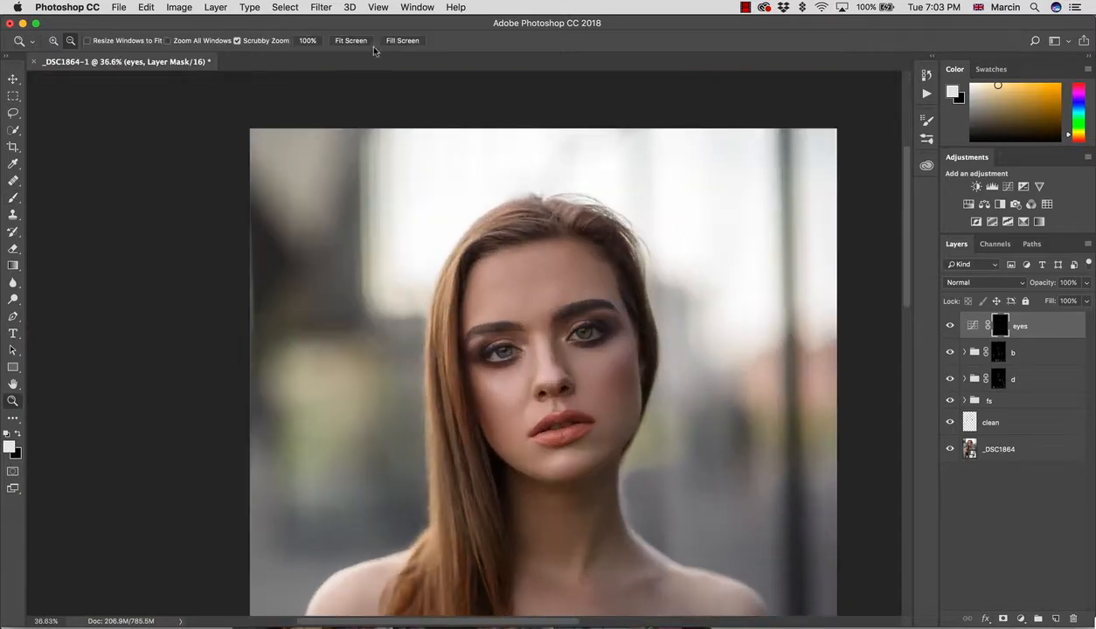
pyautogui.moveTo(567, 331); pyautogui.dragTo(524, 332)
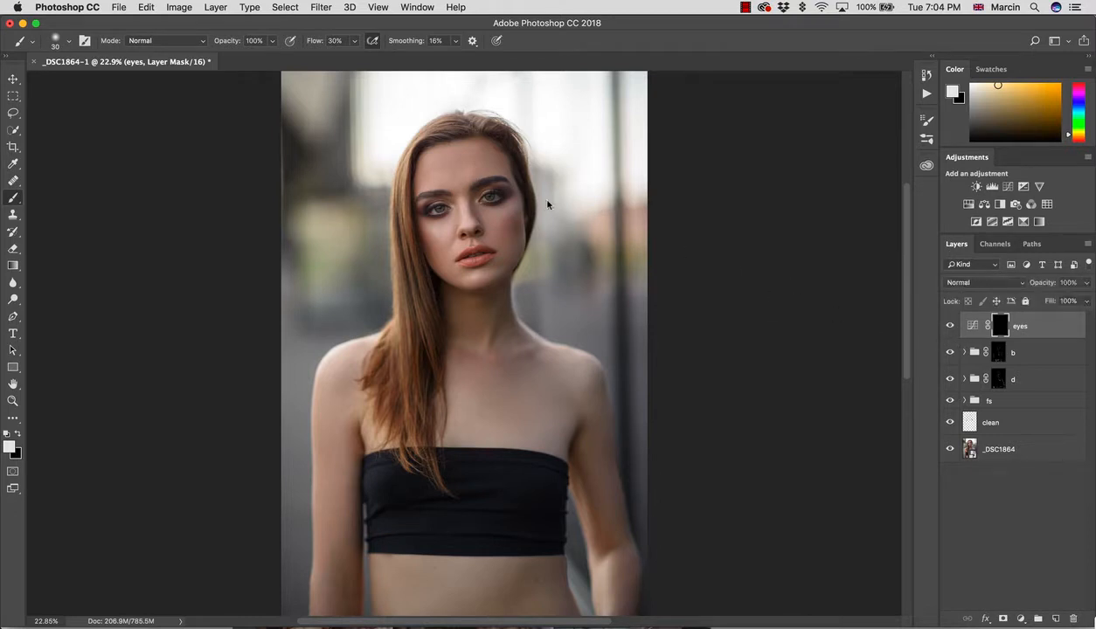
pyautogui.click(1022, 616)
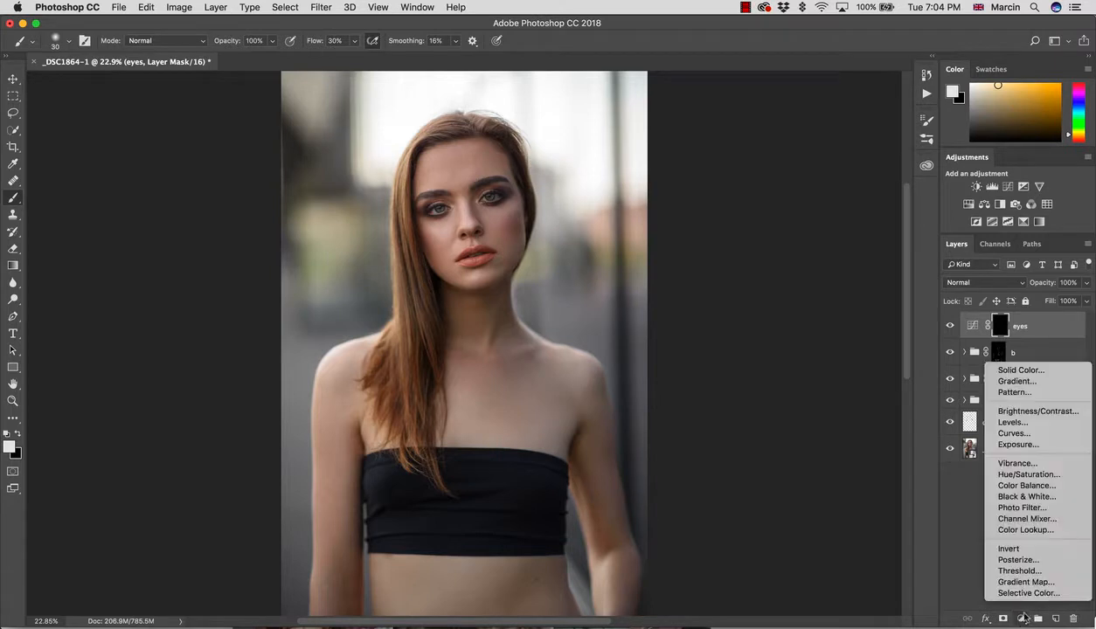
pyautogui.click(1036, 434)
pyautogui.doubleClick(1008, 332)
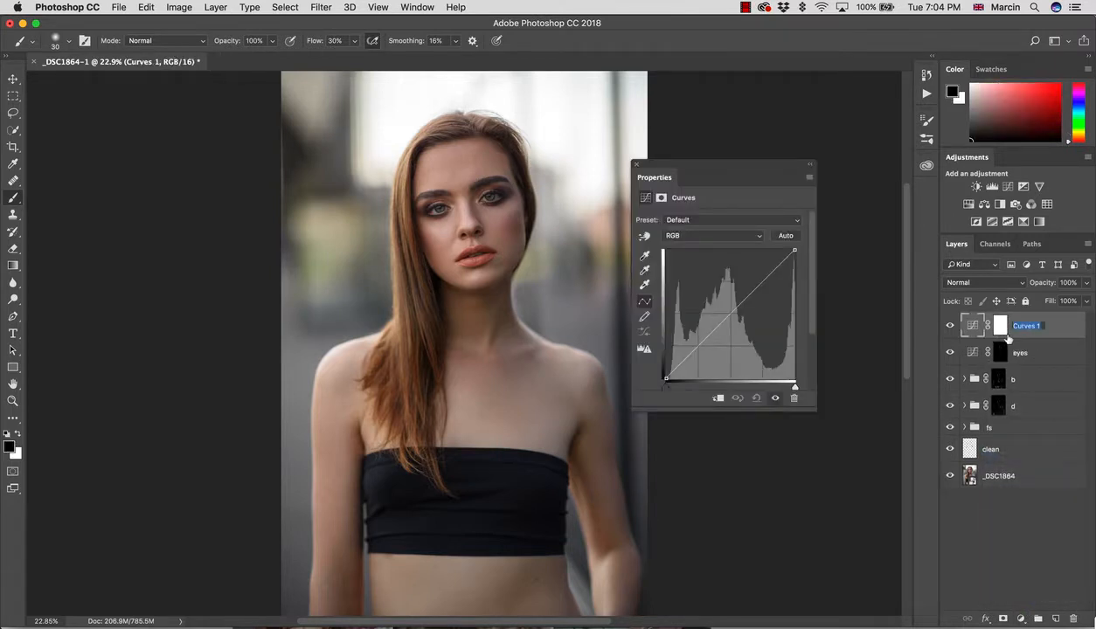
pyautogui.write('H')
pyautogui.press('Return')
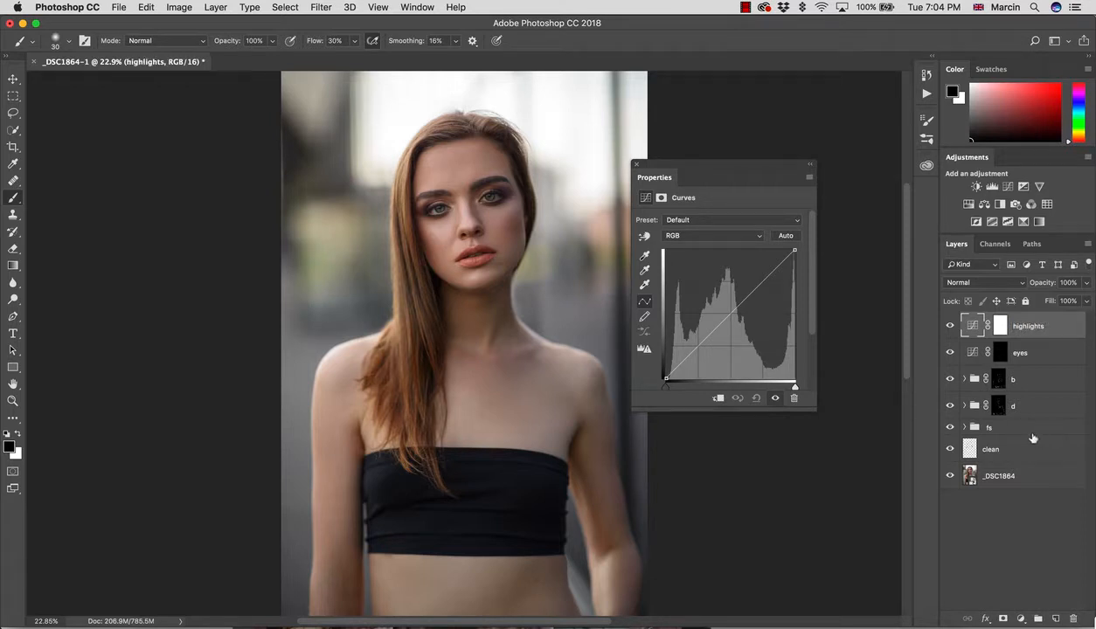
# - Duplicate the highlights Curves layer and name the copy "shadows"
pyautogui.press('super+j')
pyautogui.doubleClick(1033, 327)
pyautogui.write('sha')
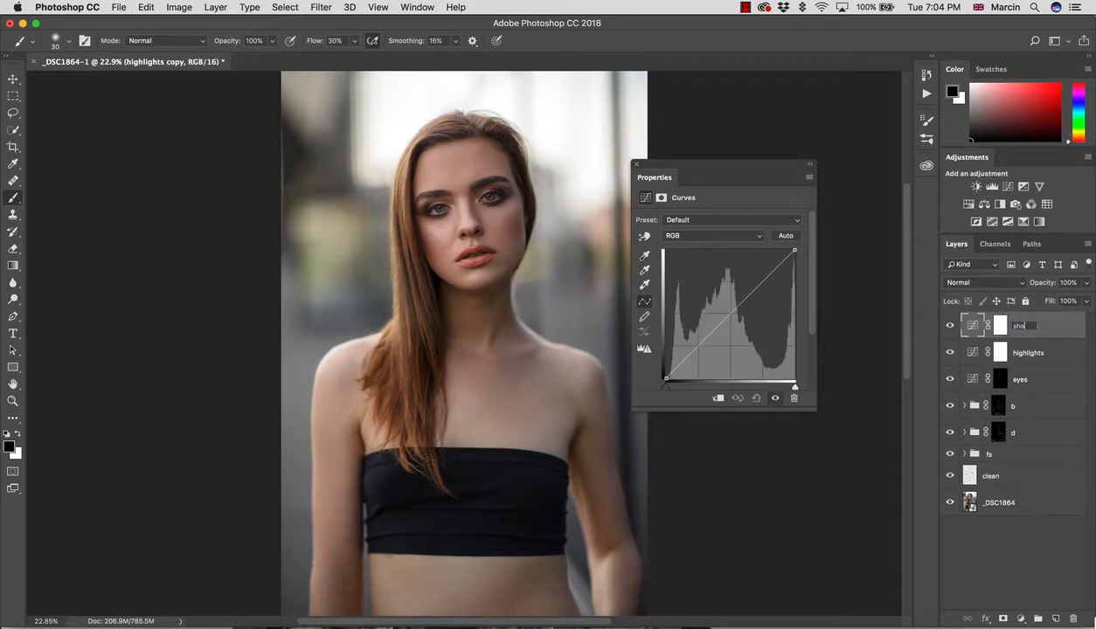
pyautogui.write('dows')
pyautogui.press('Return')
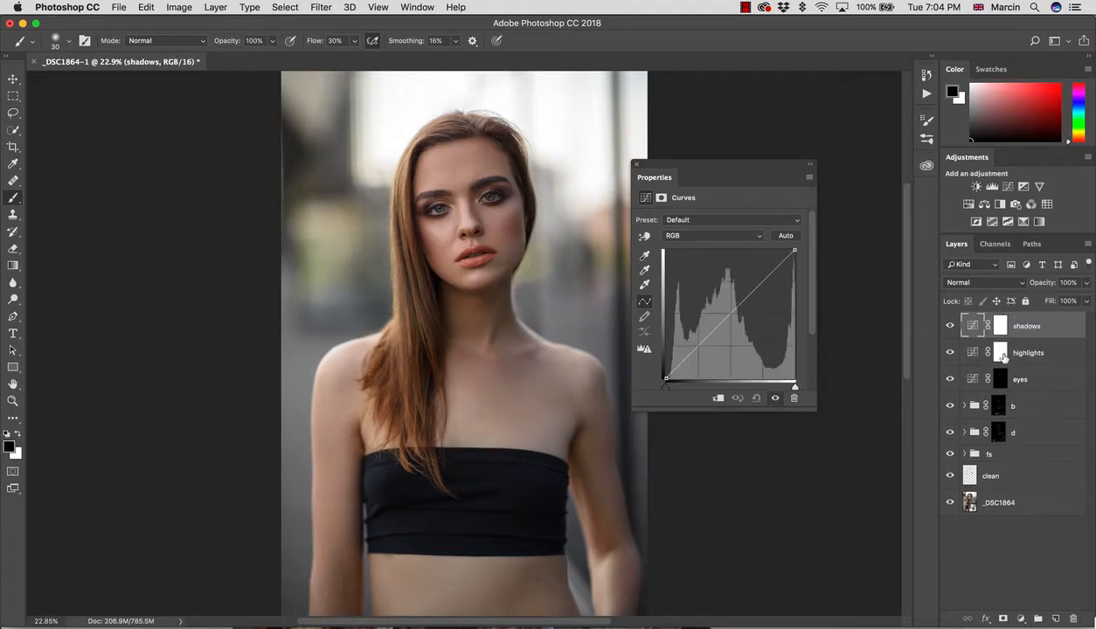
# - Select the layer mask of the highlights Curves layer for editing
pyautogui.click(980, 350)
pyautogui.click(646, 199)
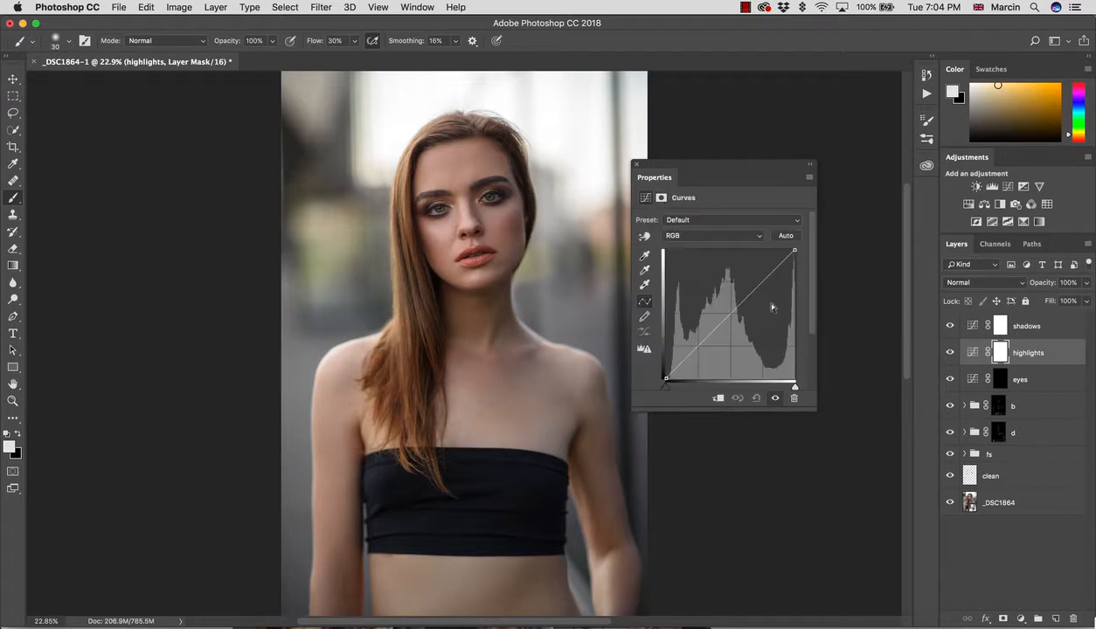
pyautogui.click(983, 325)
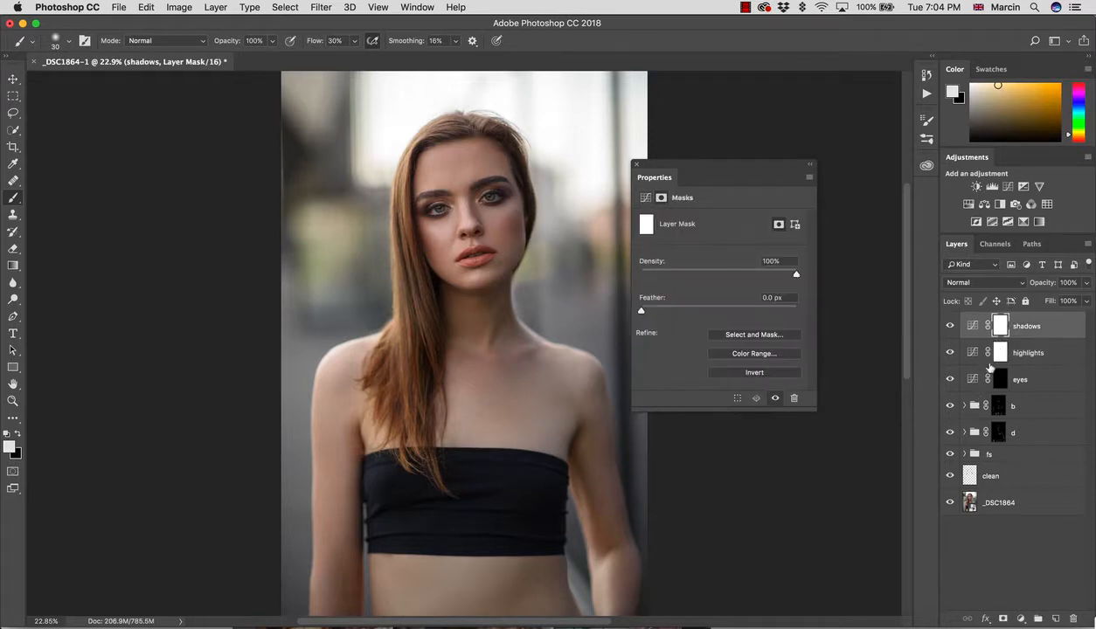
pyautogui.click(980, 354)
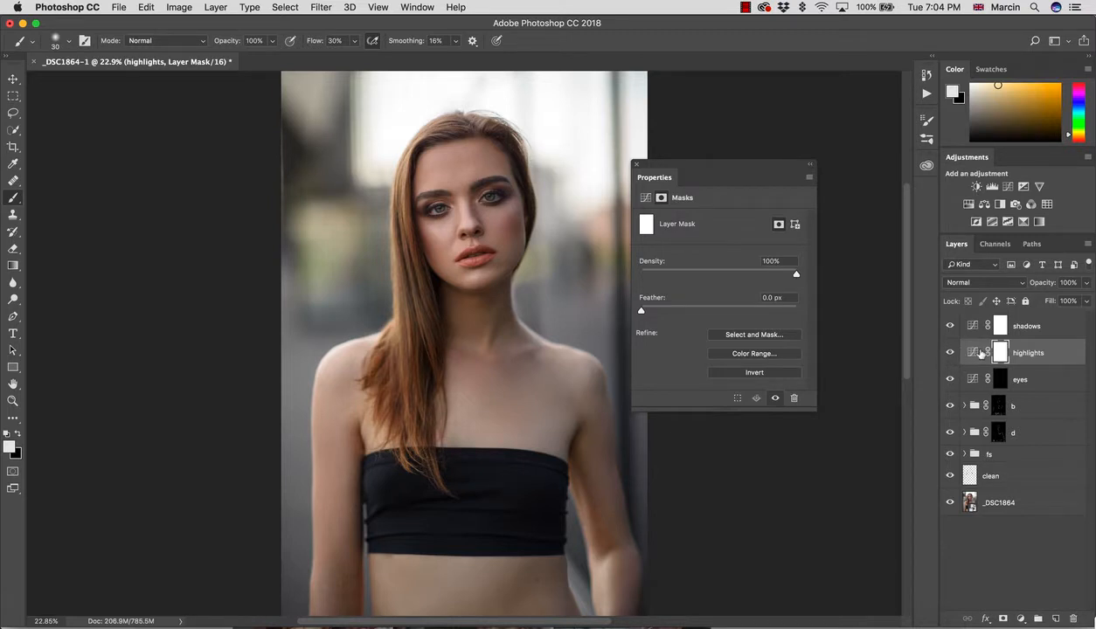
pyautogui.click(287, 7)
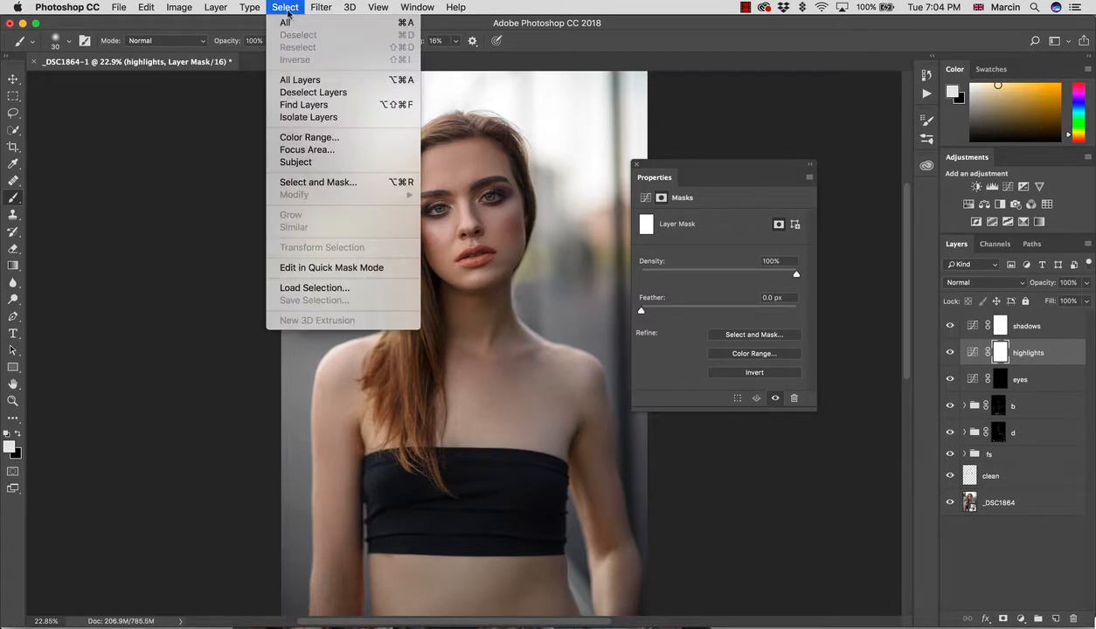
pyautogui.click(293, 137)
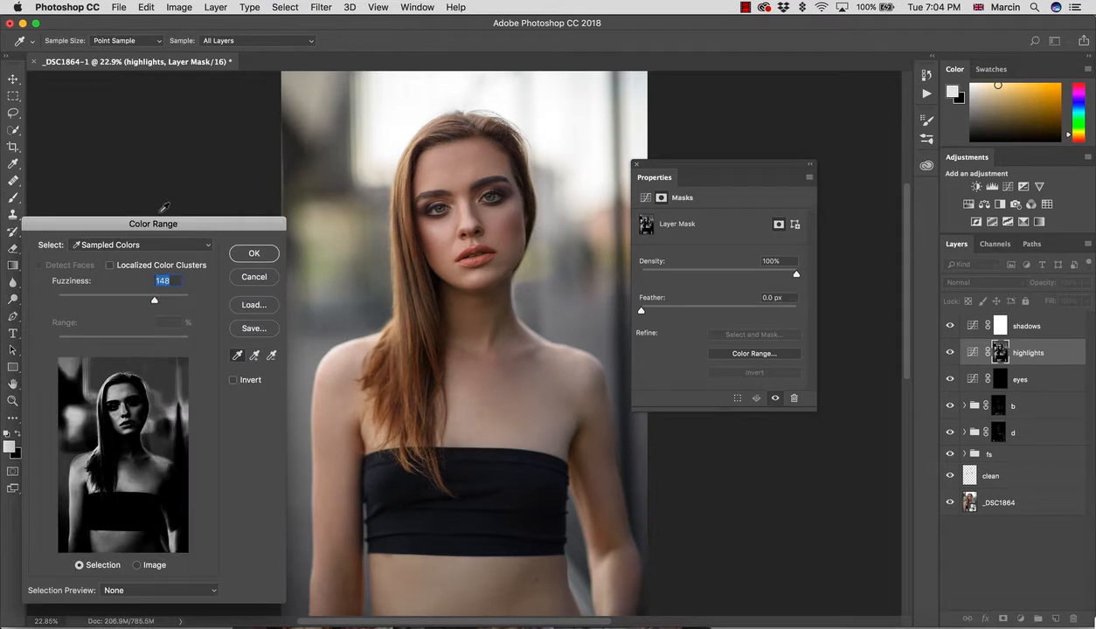
pyautogui.click(155, 244)
pyautogui.click(121, 352)
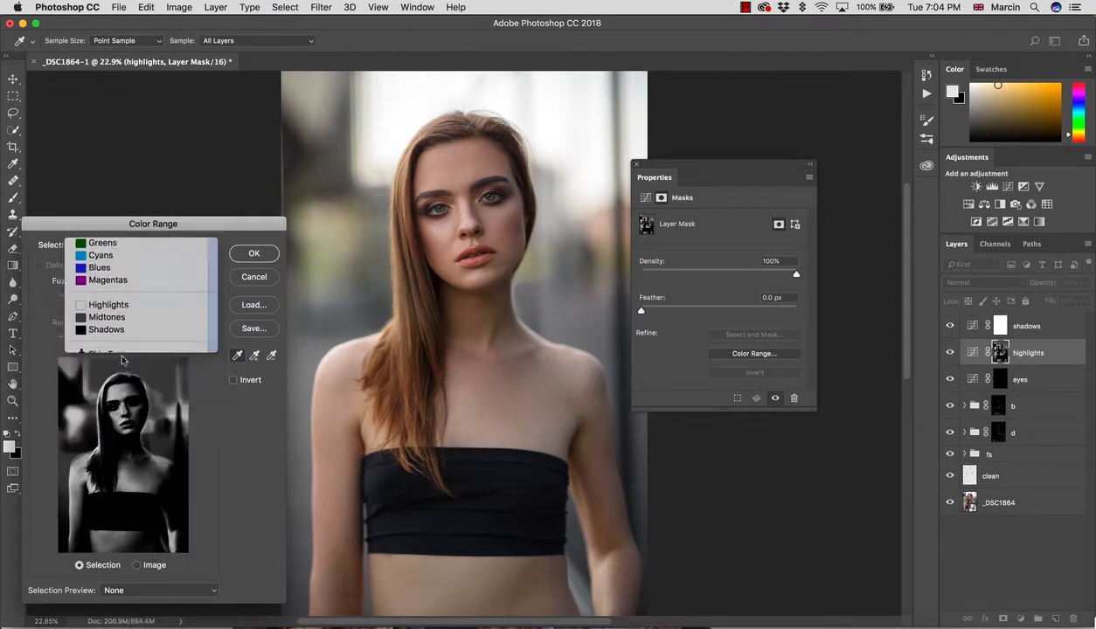
pyautogui.moveTo(155, 341); pyautogui.dragTo(202, 328)
pyautogui.moveTo(84, 300); pyautogui.dragTo(150, 307)
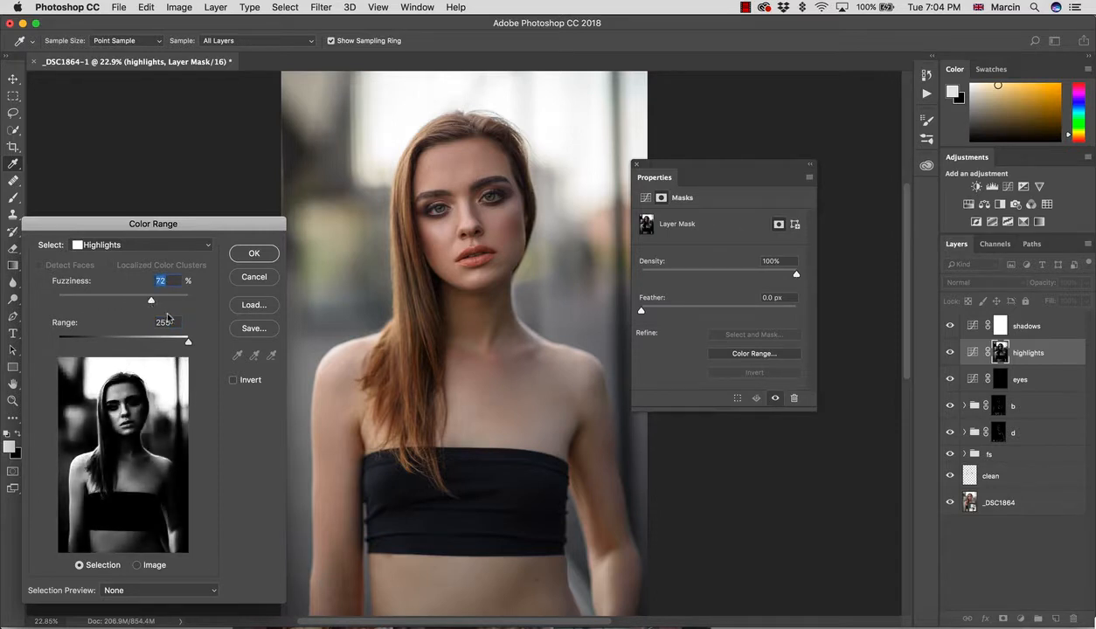
pyautogui.click(265, 277)
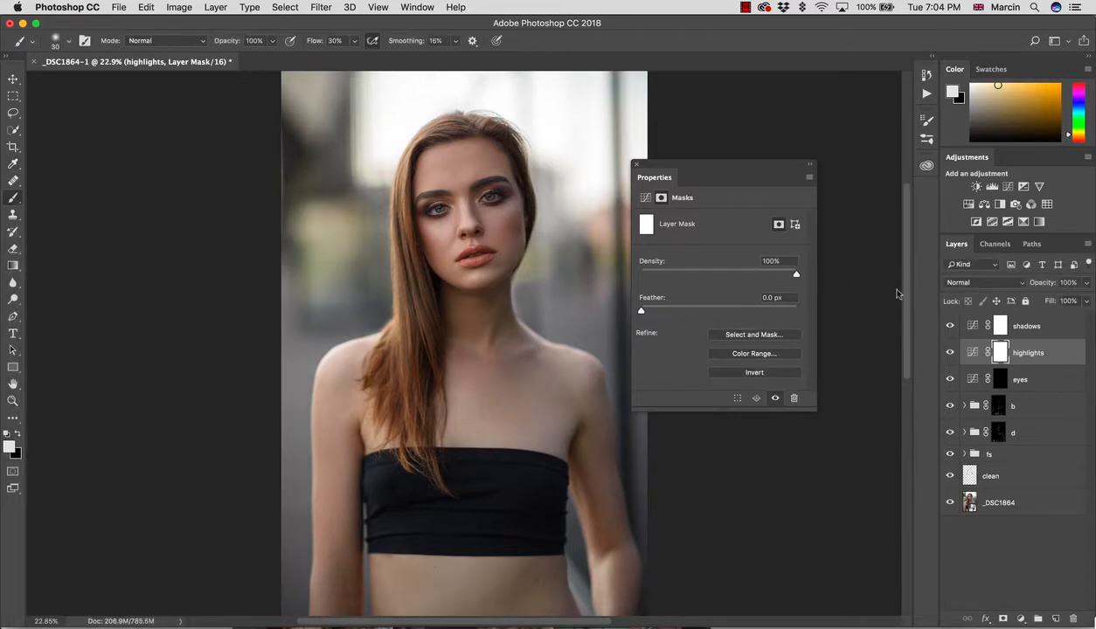
# - Apply the merged RGB image to the highlights layer mask with Multiply blending at 100% opacity
pyautogui.click(178, 8)
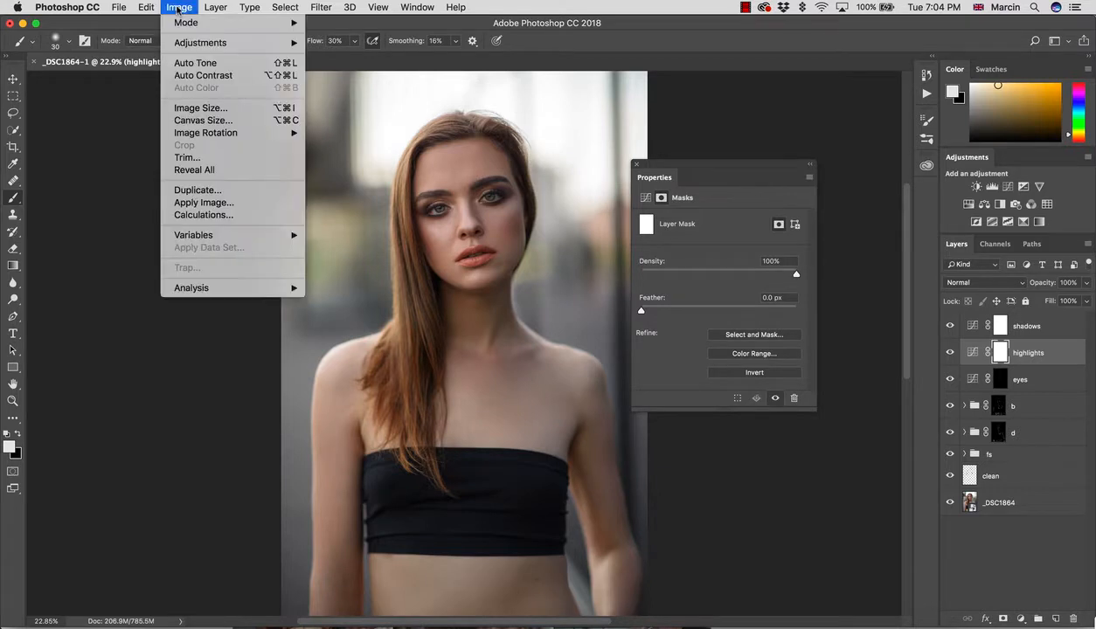
pyautogui.click(223, 210)
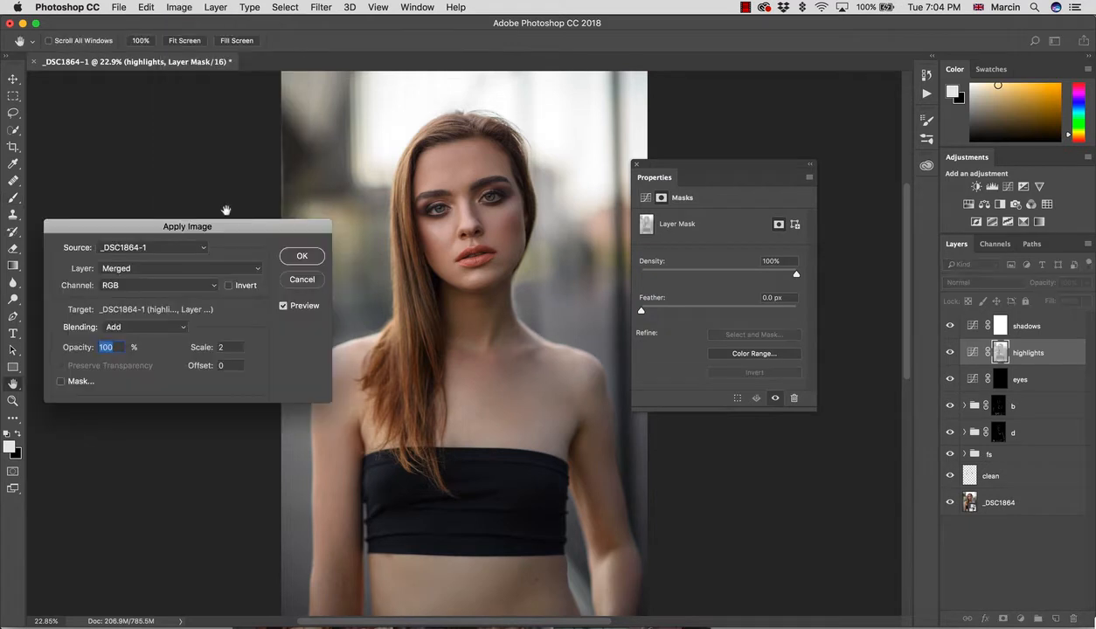
pyautogui.click(156, 325)
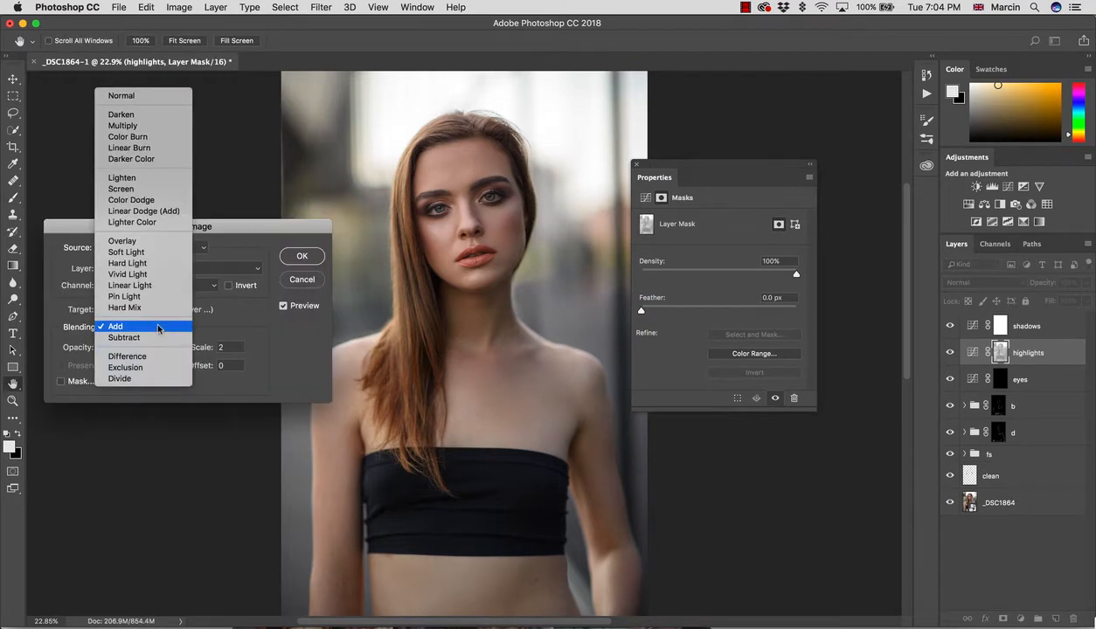
pyautogui.click(136, 126)
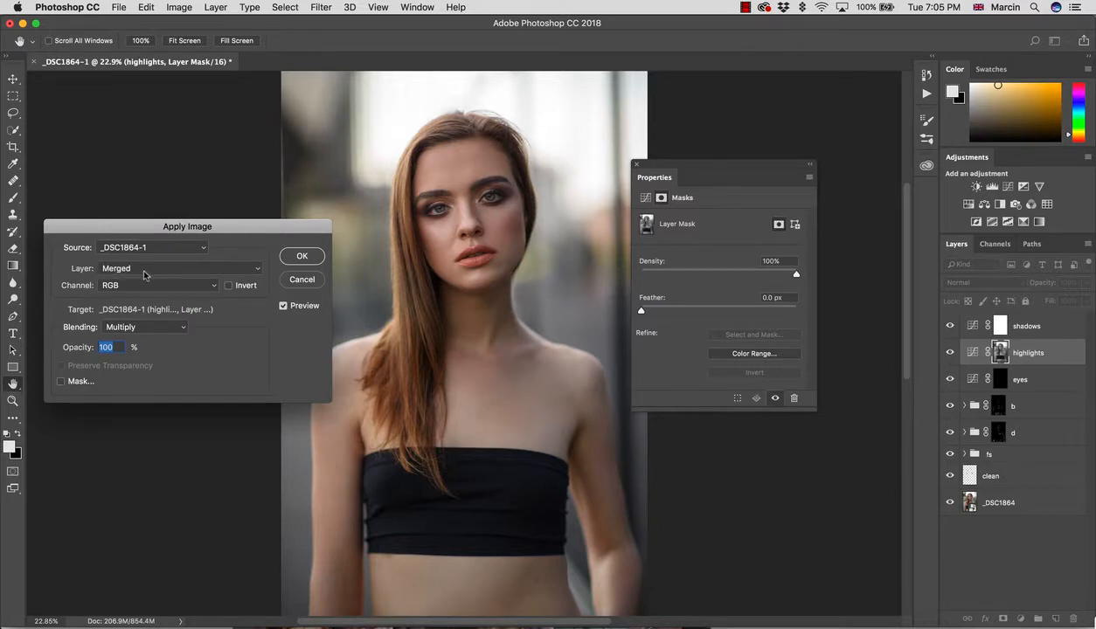
pyautogui.click(306, 255)
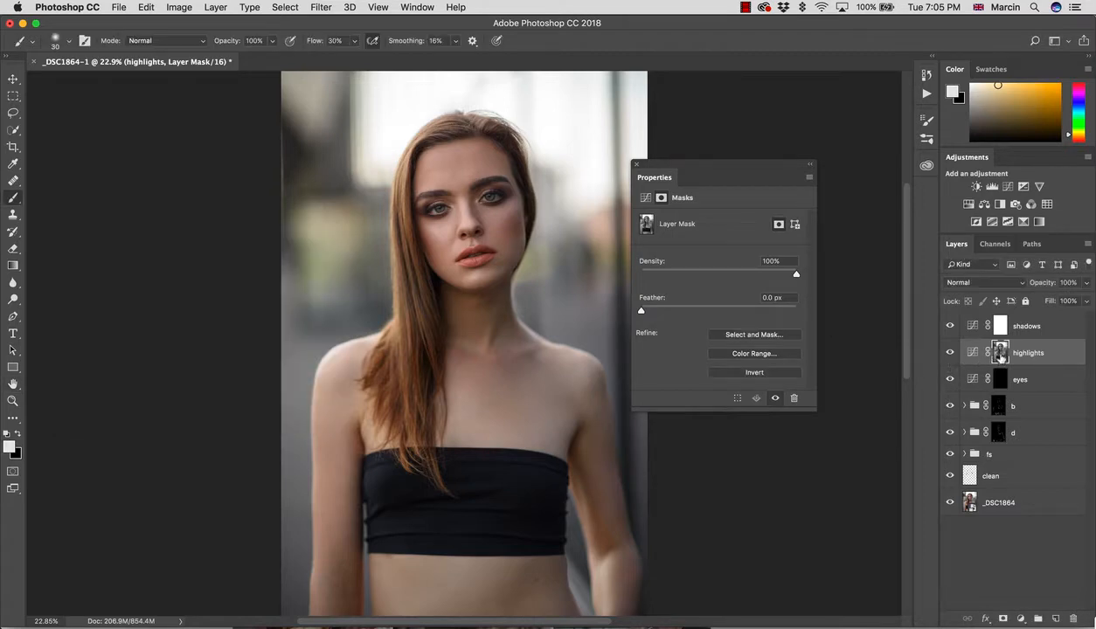
# - Inspect the highlights layer mask on its own in grayscale and return to the colour image
pyautogui.keyDown('alt'); pyautogui.click(1000, 353); pyautogui.keyUp('alt')
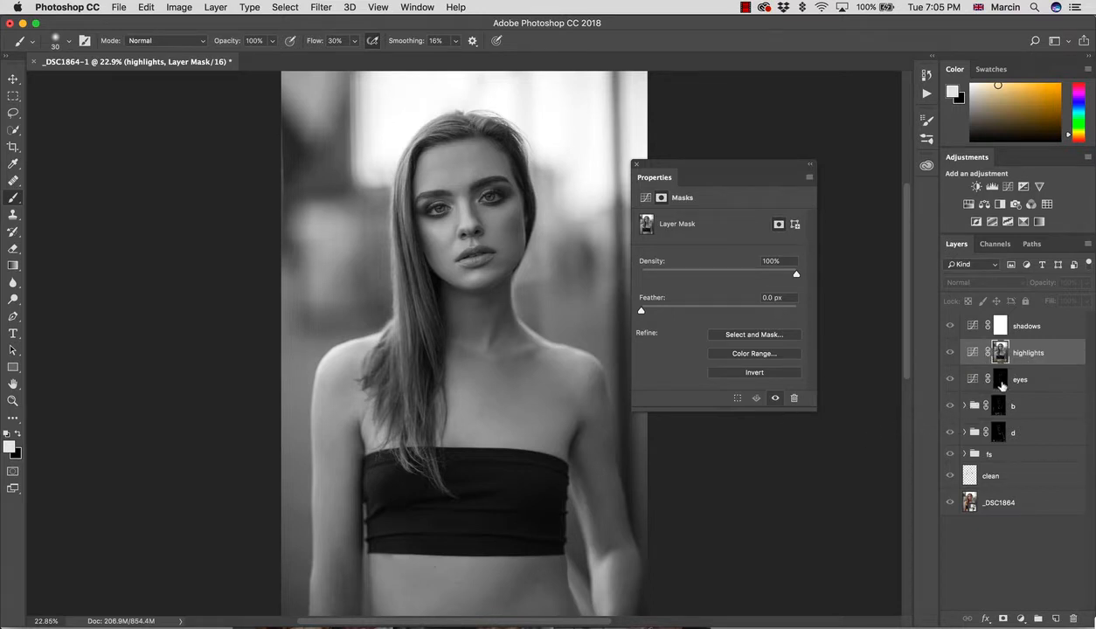
pyautogui.click(988, 243)
pyautogui.click(958, 244)
pyautogui.keyDown('alt'); pyautogui.click(1002, 353); pyautogui.keyUp('alt')
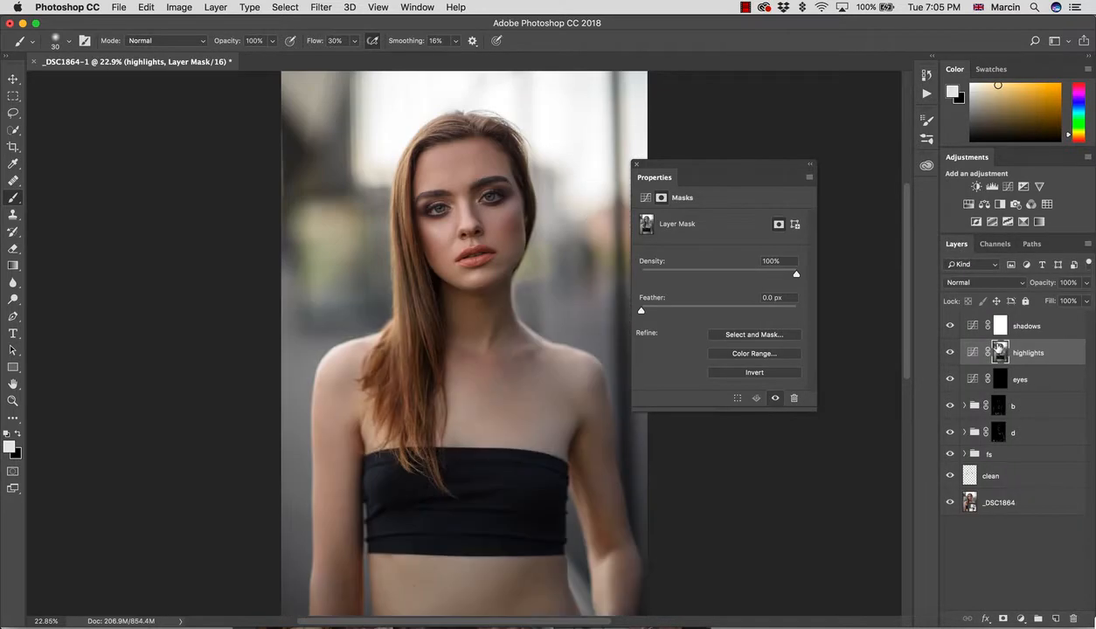
pyautogui.click(993, 244)
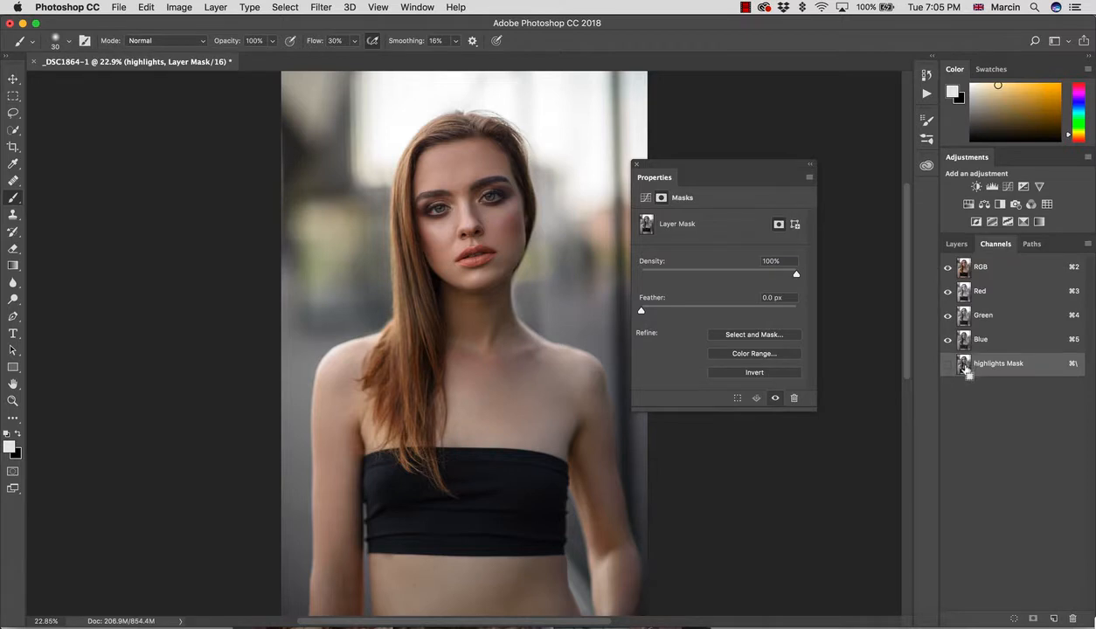
pyautogui.keyDown('super'); pyautogui.click(964, 365); pyautogui.keyUp('super')
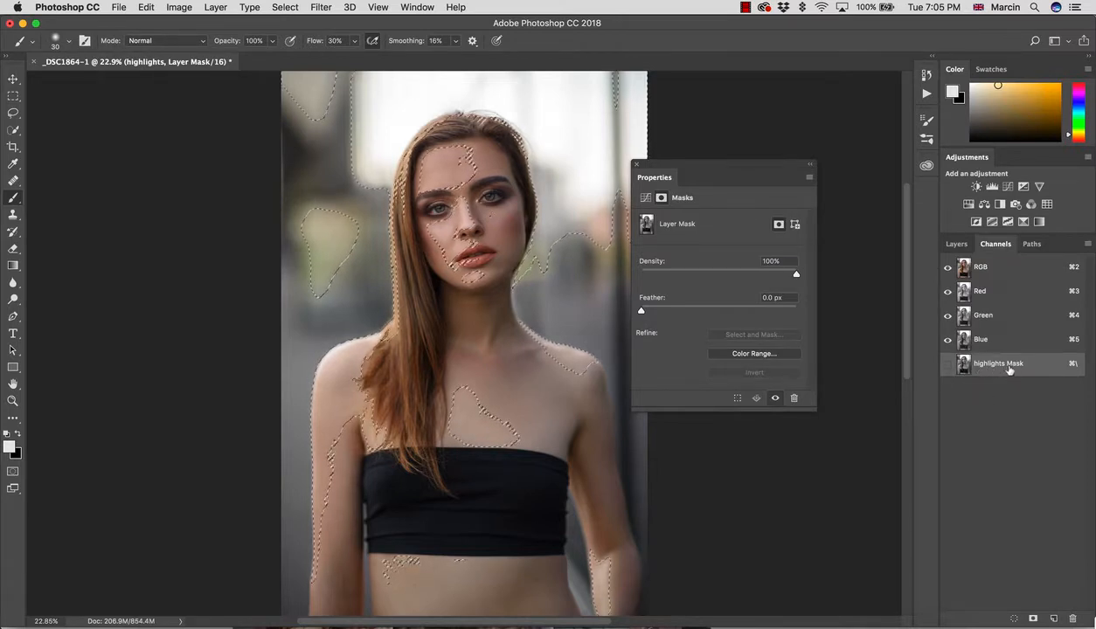
pyautogui.click(958, 244)
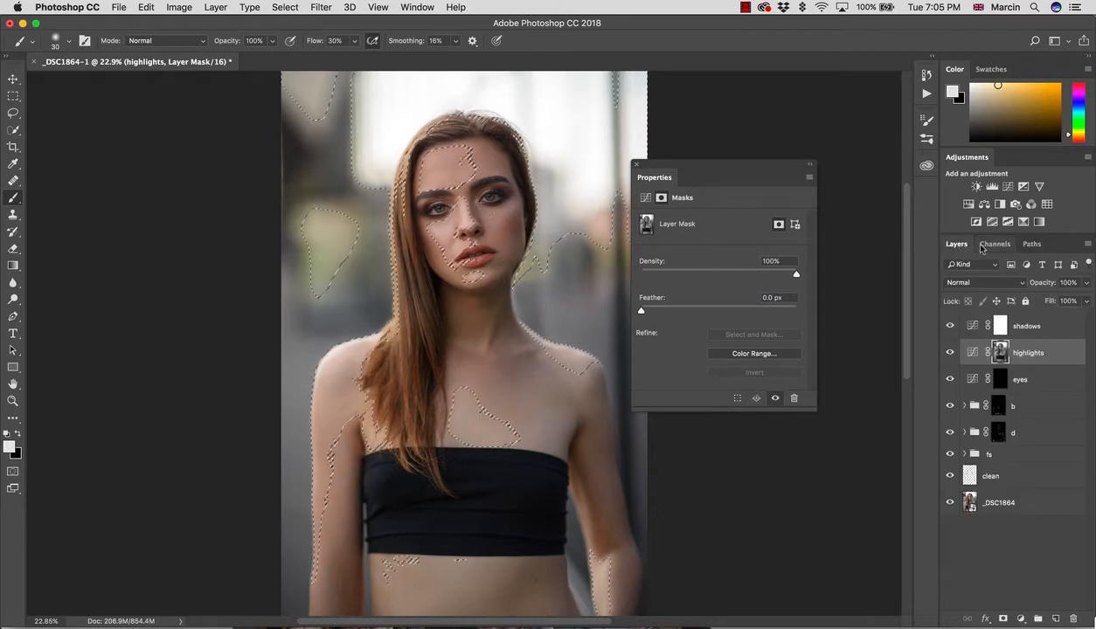
pyautogui.click(995, 244)
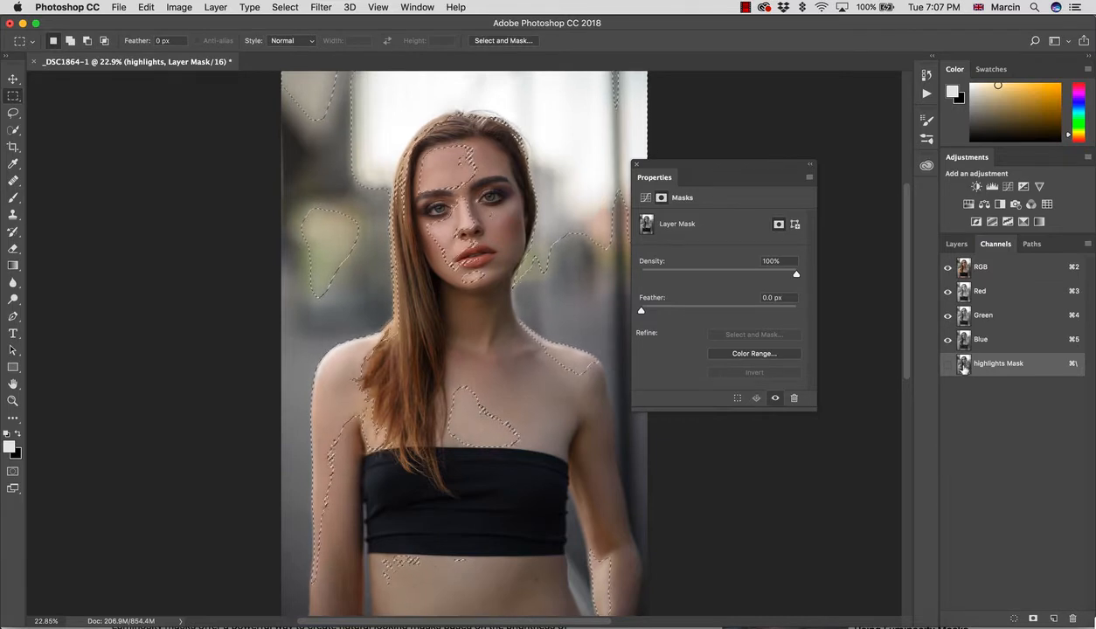
pyautogui.click(957, 243)
pyautogui.keyDown('alt'); pyautogui.click(1001, 352); pyautogui.keyUp('alt')
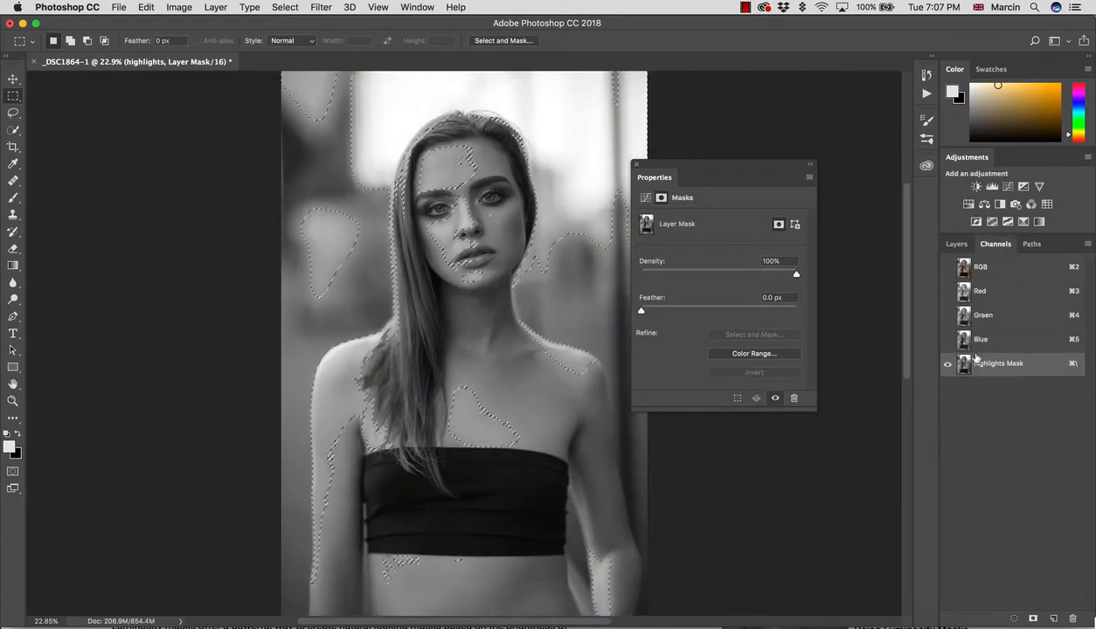
pyautogui.click(568, 313)
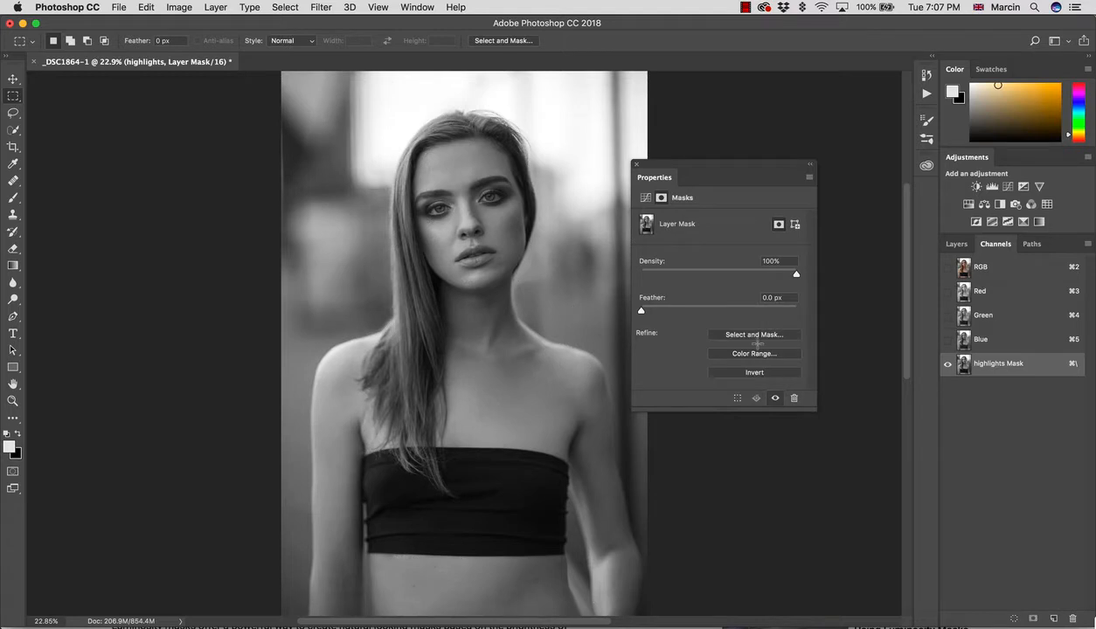
# - Intersect the highlights mask selection with itself and save it as a new alpha channel, displayed on its own without an active selection
pyautogui.keyDown('super'); pyautogui.click(967, 373); pyautogui.keyUp('super')
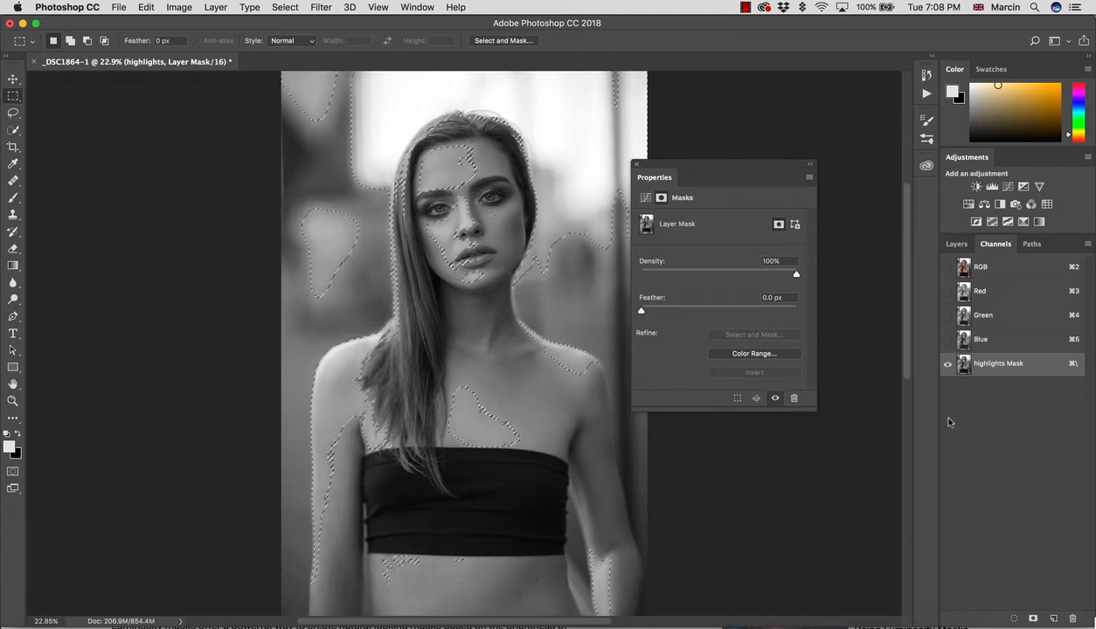
pyautogui.keyDown('super'); pyautogui.click(965, 367); pyautogui.keyUp('super')
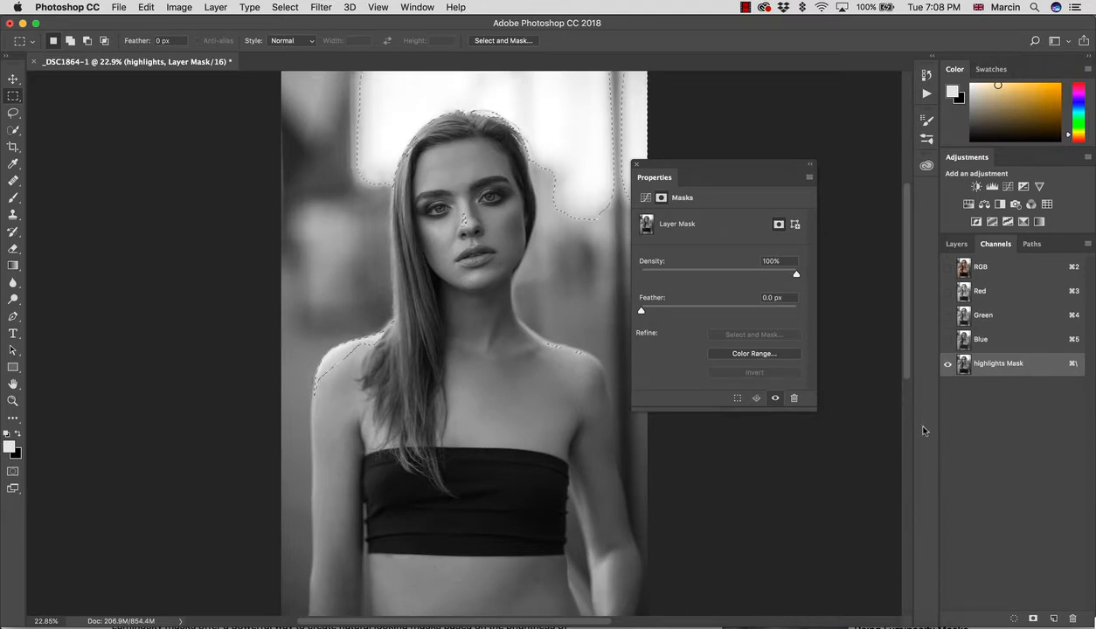
pyautogui.click(1032, 618)
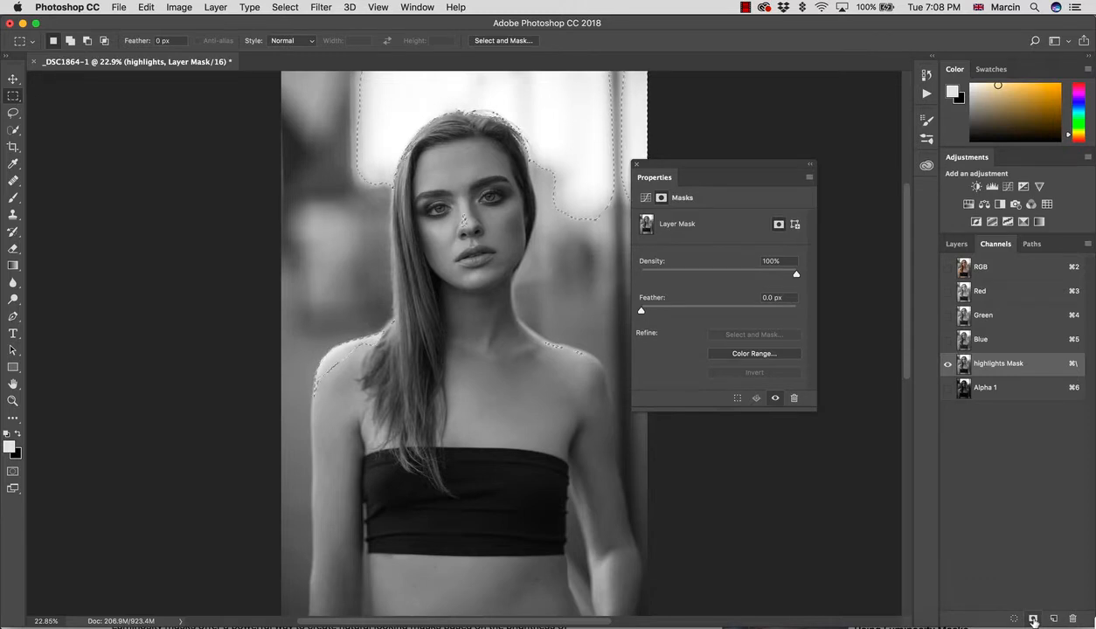
pyautogui.click(970, 390)
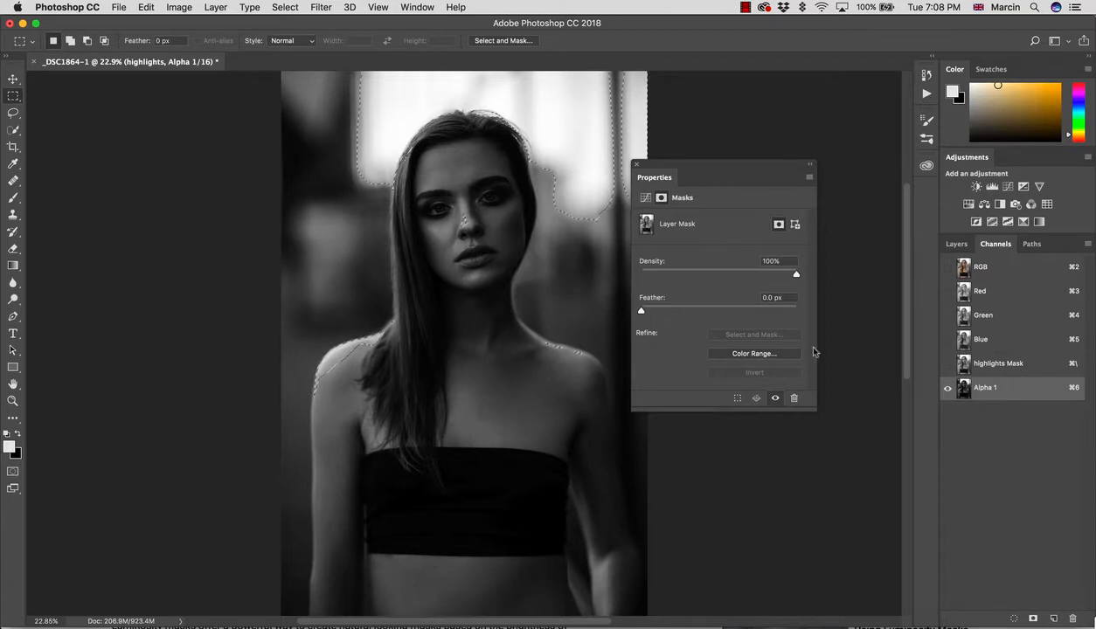
pyautogui.click(497, 279)
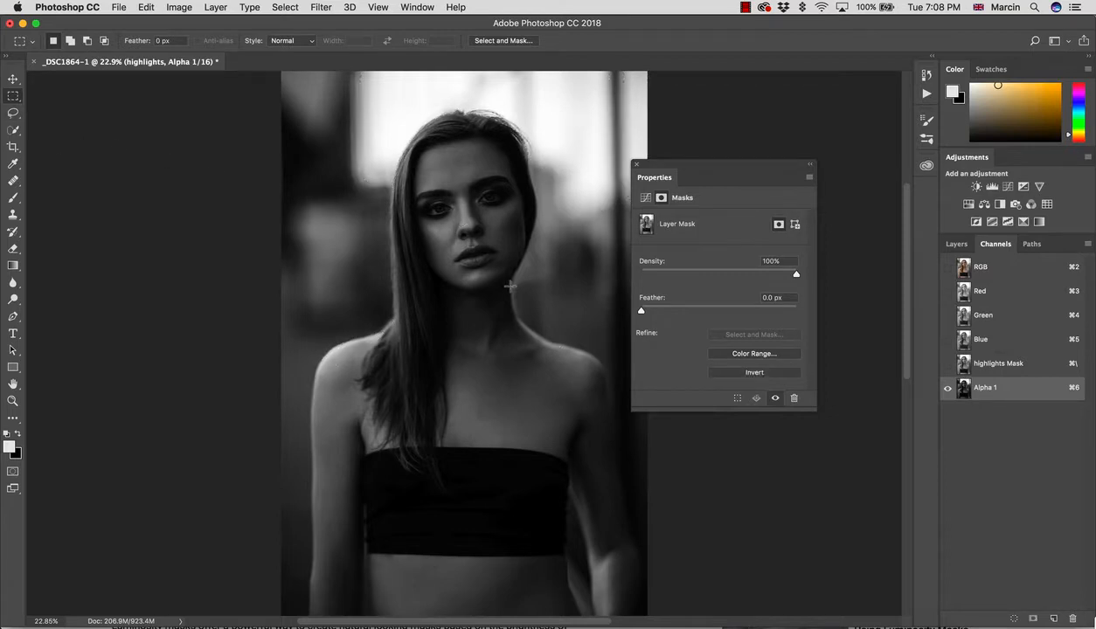
# - Load the Alpha 1 channel as a selection and add a Curves adjustment layer masked by it above the highlights layer
pyautogui.keyDown('super'); pyautogui.click(964, 391); pyautogui.keyUp('super')
pyautogui.click(956, 245)
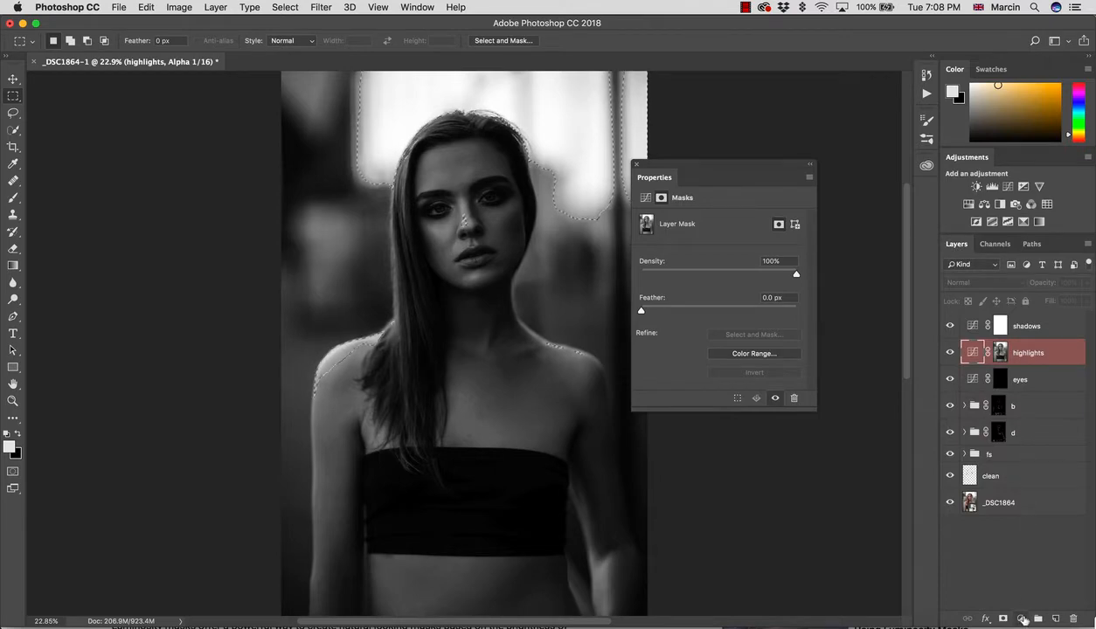
pyautogui.click(1021, 618)
pyautogui.click(1012, 434)
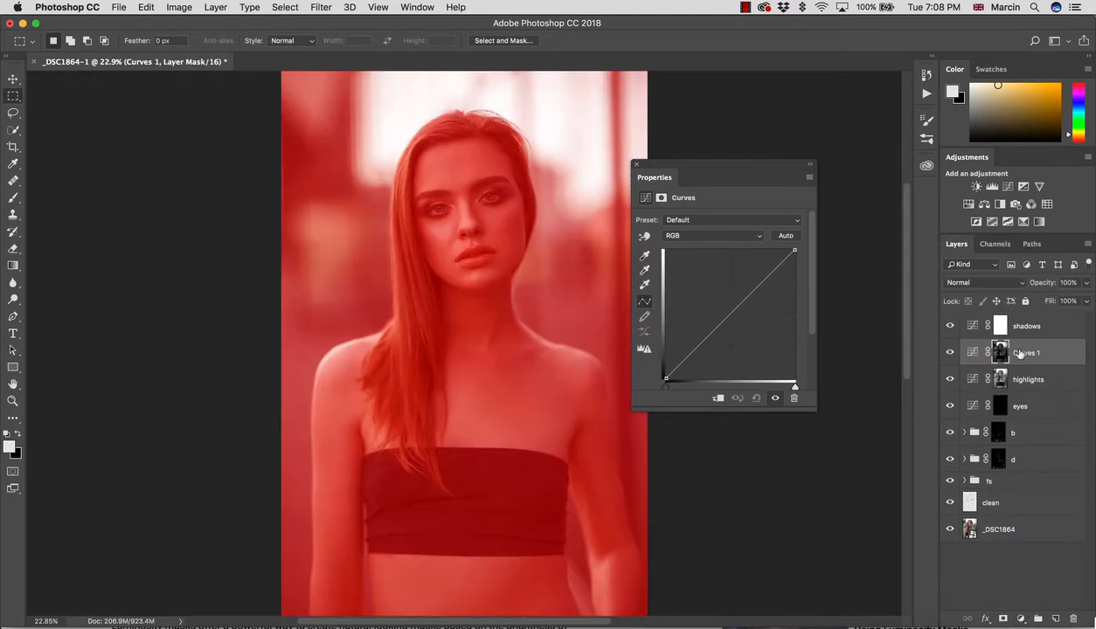
# - Rename the new Curves layer "highlights 1"
pyautogui.doubleClick(1015, 353)
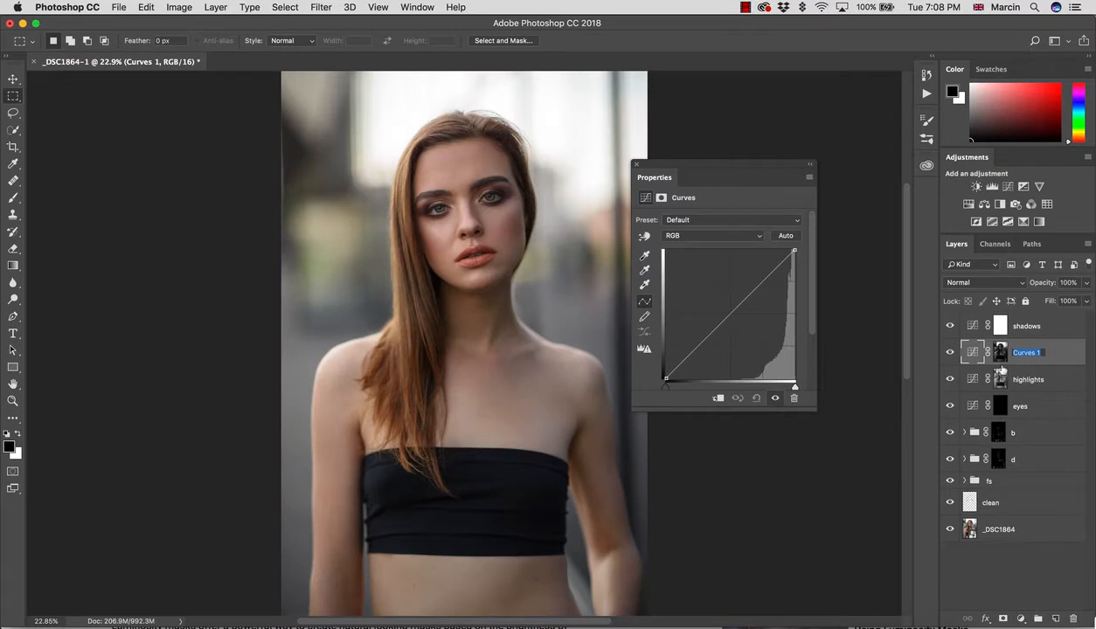
pyautogui.write('highlts')
pyautogui.press('Return')
pyautogui.doubleClick(1010, 352)
pyautogui.write('highlights 1')
pyautogui.press('Return')
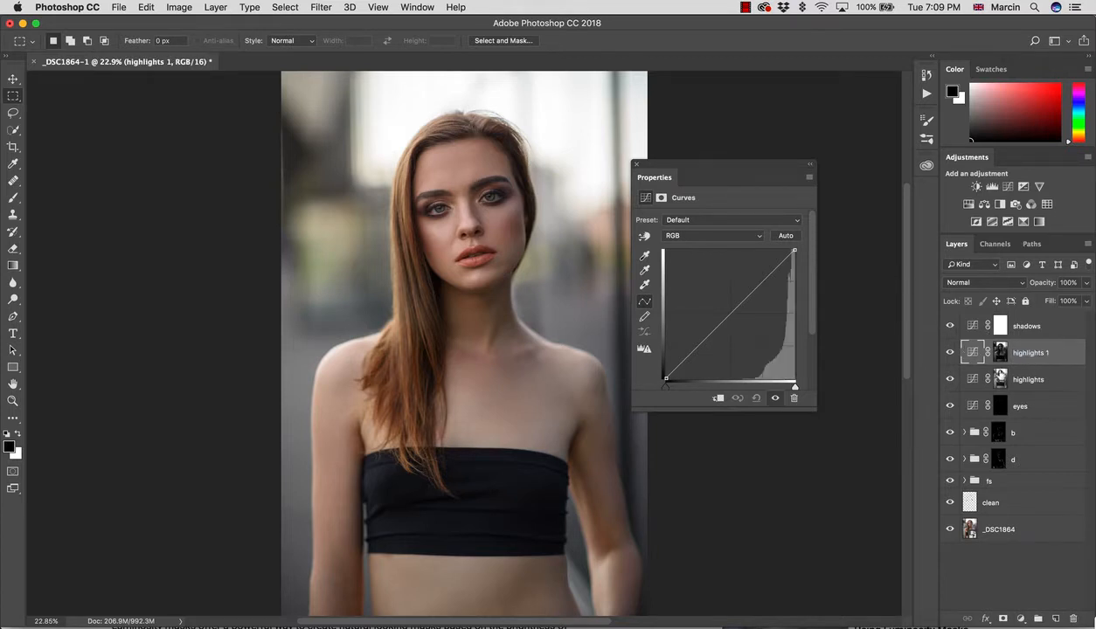
# - Show the highlights 1 layer mask on its own for editing and clear the layer properties out of the way
pyautogui.click(1000, 380)
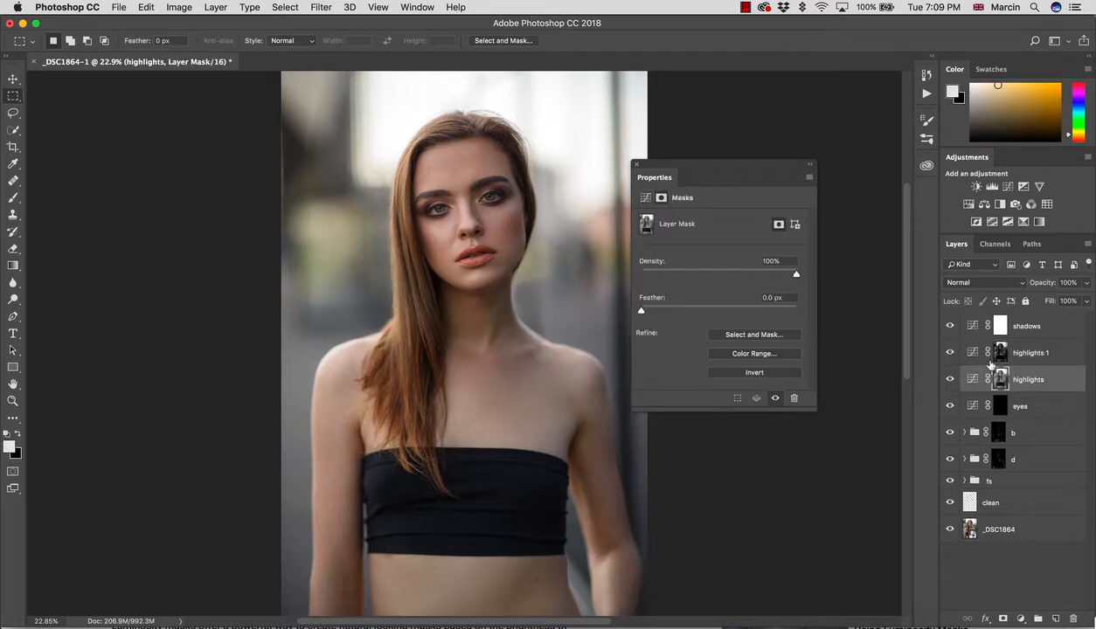
pyautogui.click(1001, 352)
pyautogui.keyDown('alt'); pyautogui.click(1001, 352); pyautogui.keyUp('alt')
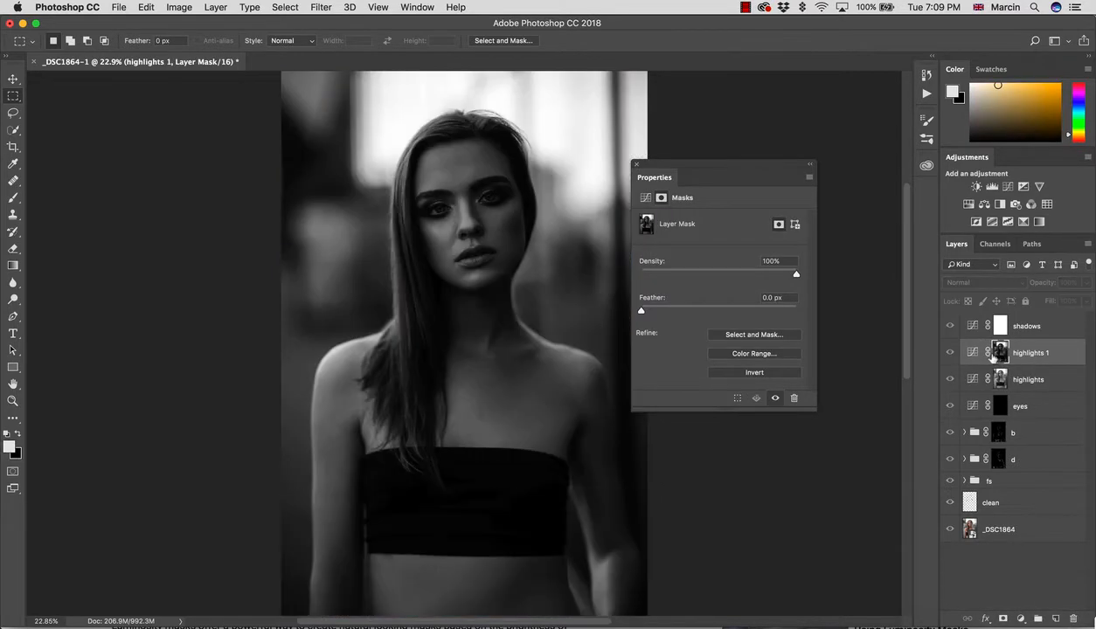
pyautogui.click(636, 165)
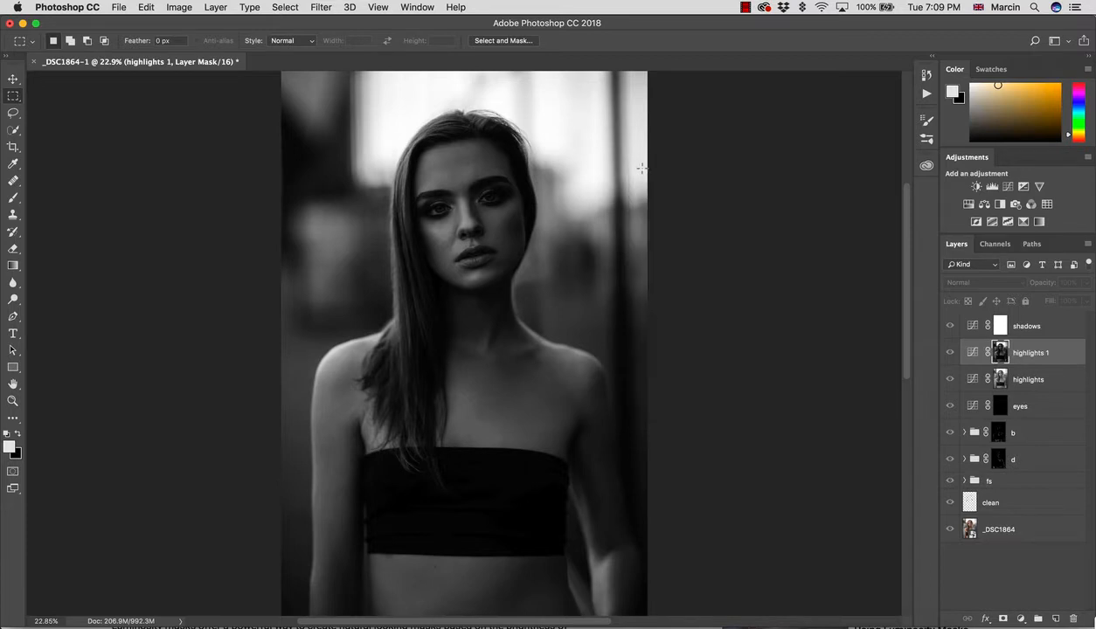
# - Paint the bright background above and around the head black on the highlights 1 mask, using a 700 px brush with flow raised to 100%
pyautogui.press('b')
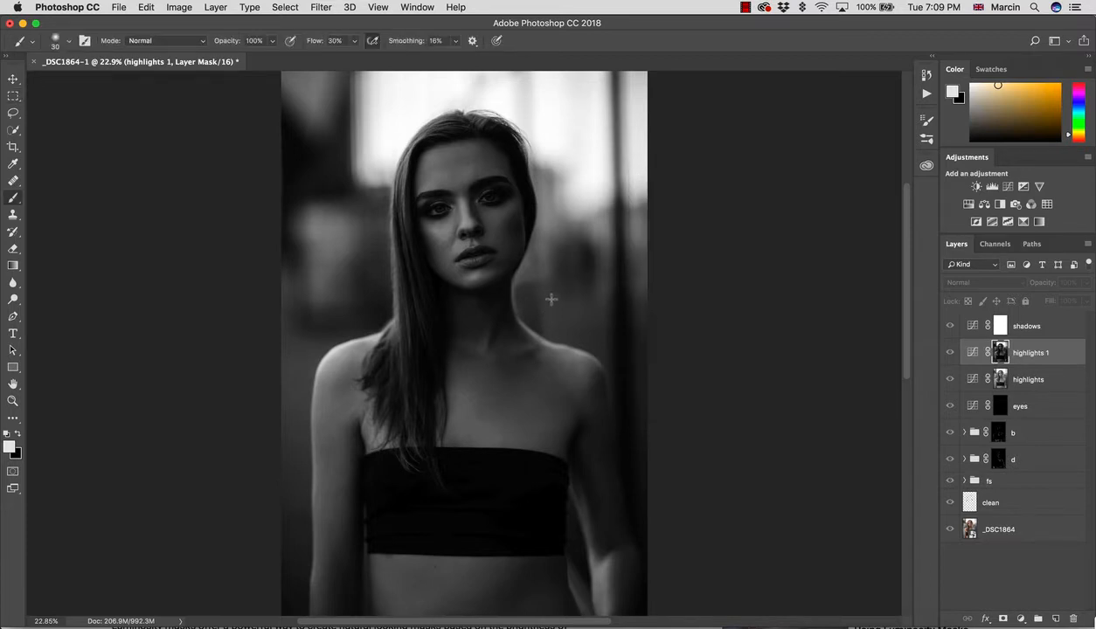
pyautogui.press(']')
pyautogui.press(']')
pyautogui.press(']')
pyautogui.press(']')
pyautogui.press(']')
pyautogui.press(']')
pyautogui.press(']')
pyautogui.press(']')
pyautogui.press(']')
pyautogui.press('x')
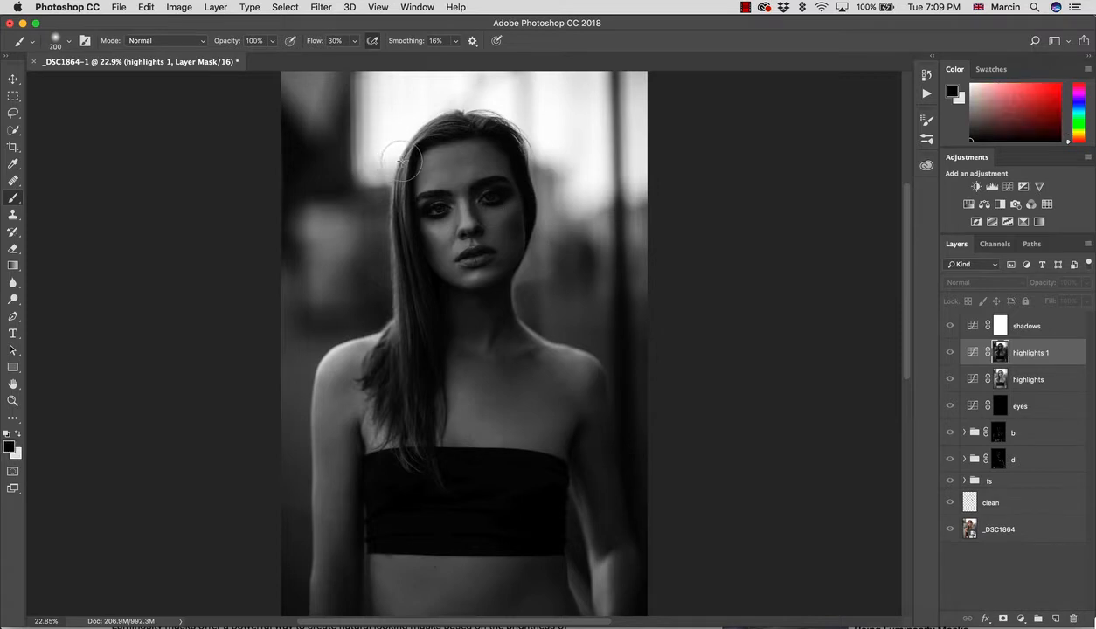
pyautogui.moveTo(401, 160)
pyautogui.mouseDown()
pyautogui.moveTo(383, 112)
pyautogui.moveTo(370, 112)
pyautogui.moveTo(359, 166)
pyautogui.moveTo(368, 105)
pyautogui.mouseUp()
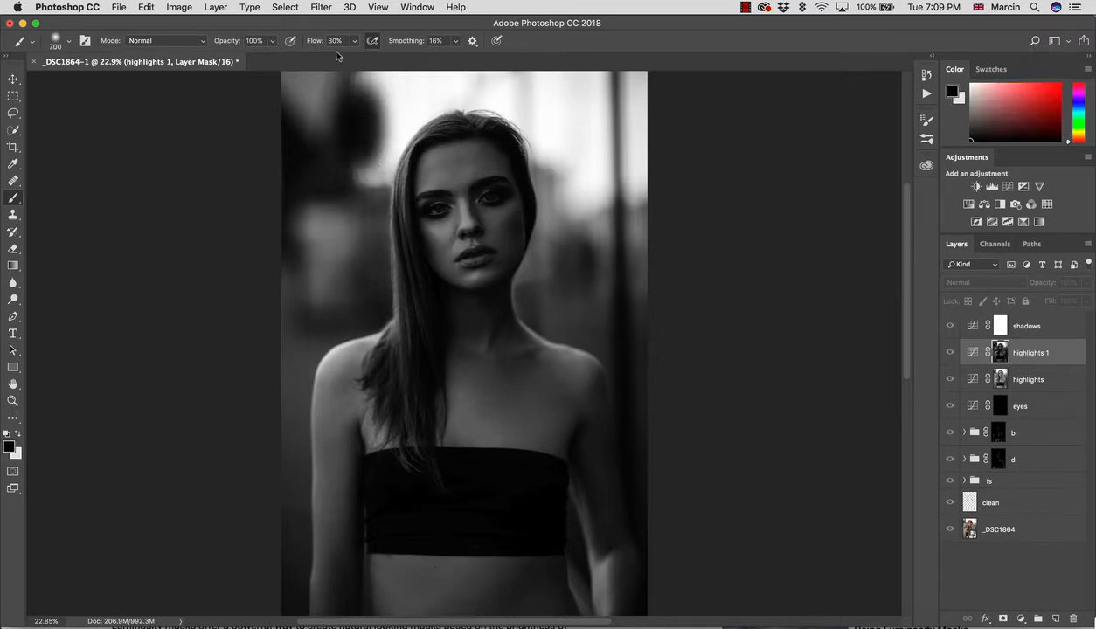
pyautogui.moveTo(315, 41); pyautogui.dragTo(337, 40)
pyautogui.moveTo(386, 79)
pyautogui.mouseDown()
pyautogui.moveTo(360, 90)
pyautogui.moveTo(370, 183)
pyautogui.moveTo(410, 69)
pyautogui.moveTo(386, 73)
pyautogui.moveTo(529, 64)
pyautogui.moveTo(646, 84)
pyautogui.moveTo(632, 96)
pyautogui.moveTo(639, 136)
pyautogui.moveTo(592, 115)
pyautogui.moveTo(572, 136)
pyautogui.moveTo(579, 211)
pyautogui.moveTo(534, 129)
pyautogui.moveTo(505, 103)
pyautogui.moveTo(463, 96)
pyautogui.moveTo(423, 108)
pyautogui.moveTo(374, 159)
pyautogui.moveTo(394, 115)
pyautogui.moveTo(443, 77)
pyautogui.moveTo(552, 89)
pyautogui.moveTo(587, 147)
pyautogui.moveTo(601, 86)
pyautogui.moveTo(559, 104)
pyautogui.mouseUp()
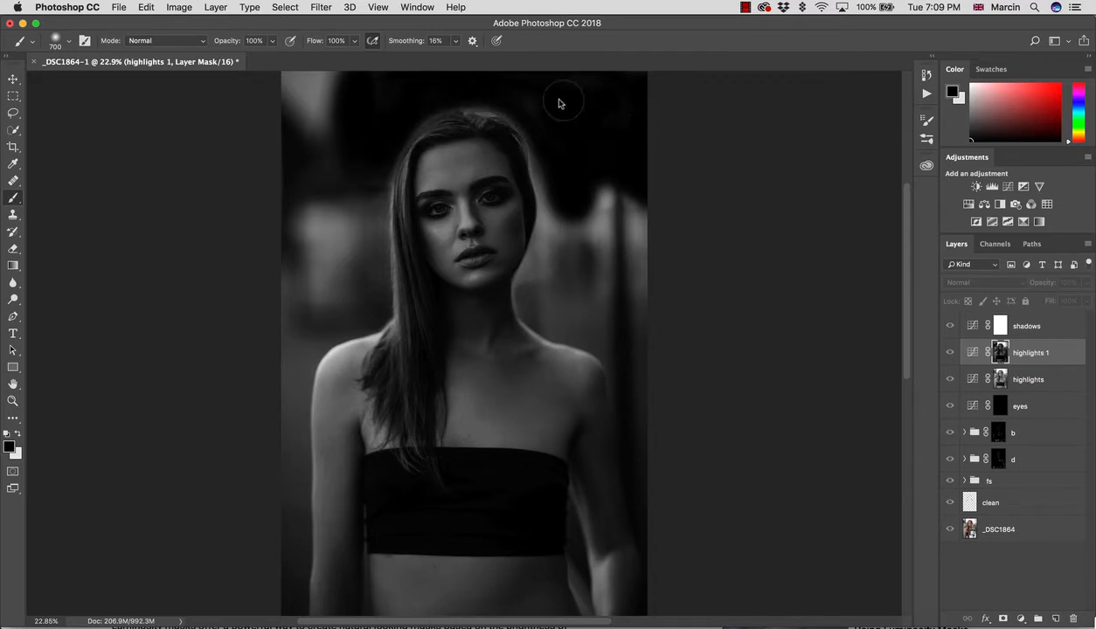
# - Paint black along the hair outline at the top of the head on the mask with a 250 px brush
pyautogui.press('[')
pyautogui.press('[')
pyautogui.press('[')
pyautogui.press('[')
pyautogui.press('[')
pyautogui.moveTo(462, 103)
pyautogui.mouseDown()
pyautogui.moveTo(486, 104)
pyautogui.moveTo(523, 133)
pyautogui.mouseUp()
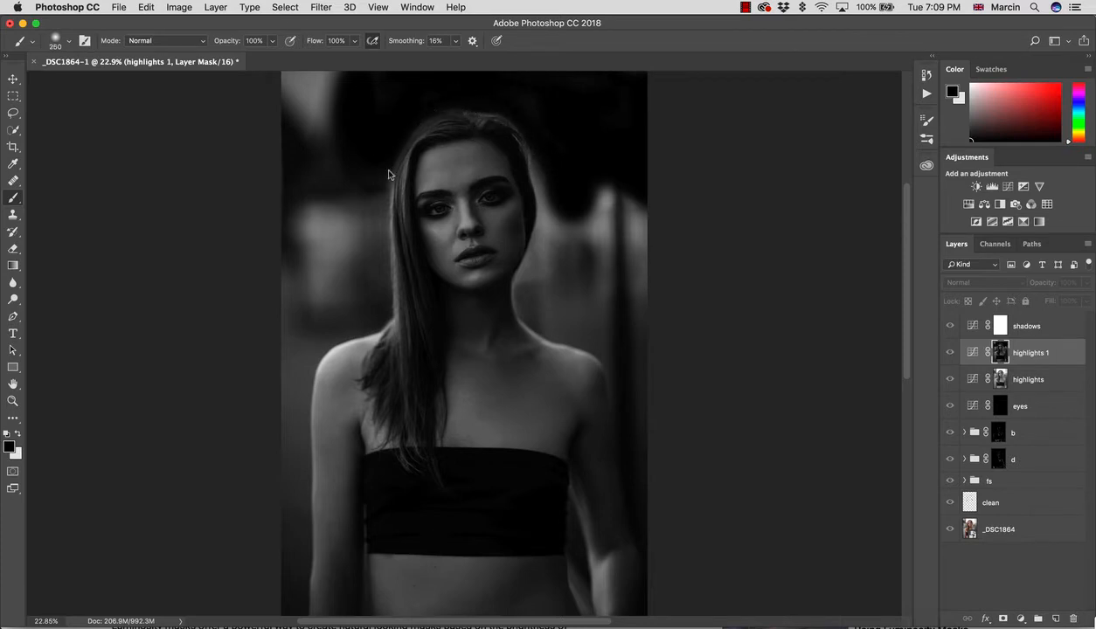
# - Darken the remaining bright background beside and above the head on the mask with a 500 px black brush
pyautogui.press(']')
pyautogui.press(']')
pyautogui.press(']')
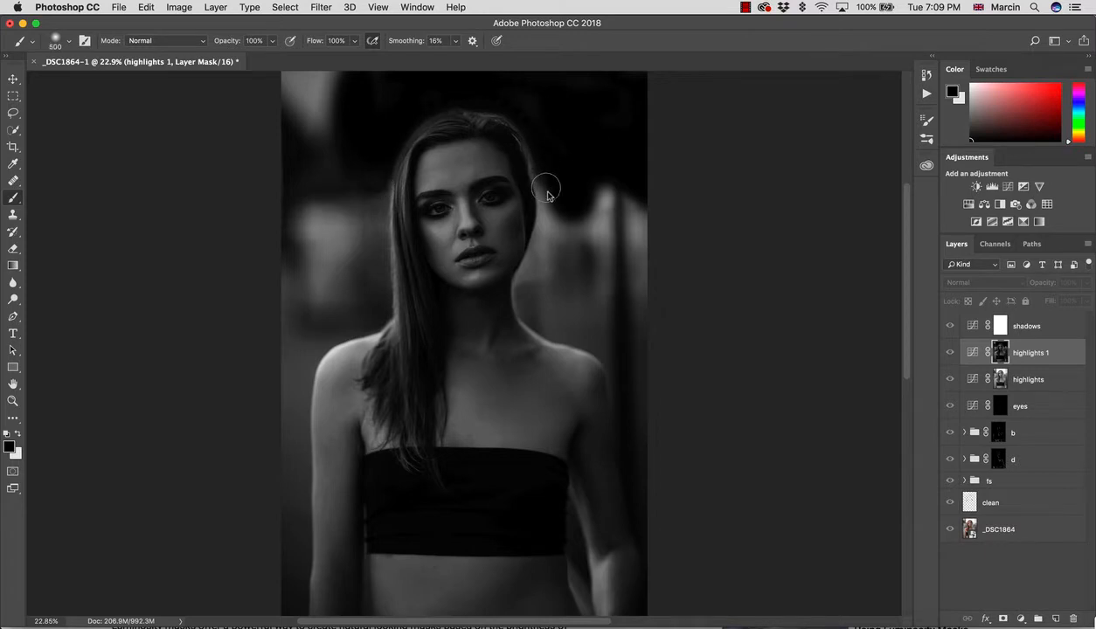
pyautogui.moveTo(547, 195)
pyautogui.mouseDown()
pyautogui.moveTo(537, 157)
pyautogui.moveTo(561, 229)
pyautogui.moveTo(600, 217)
pyautogui.moveTo(601, 262)
pyautogui.moveTo(606, 192)
pyautogui.moveTo(596, 232)
pyautogui.moveTo(633, 204)
pyautogui.moveTo(645, 321)
pyautogui.moveTo(640, 281)
pyautogui.moveTo(621, 291)
pyautogui.moveTo(562, 235)
pyautogui.moveTo(524, 284)
pyautogui.moveTo(551, 226)
pyautogui.moveTo(556, 246)
pyautogui.moveTo(590, 231)
pyautogui.moveTo(611, 245)
pyautogui.moveTo(600, 199)
pyautogui.moveTo(587, 233)
pyautogui.moveTo(550, 220)
pyautogui.moveTo(532, 137)
pyautogui.moveTo(517, 122)
pyautogui.moveTo(550, 199)
pyautogui.moveTo(513, 116)
pyautogui.moveTo(482, 98)
pyautogui.mouseUp()
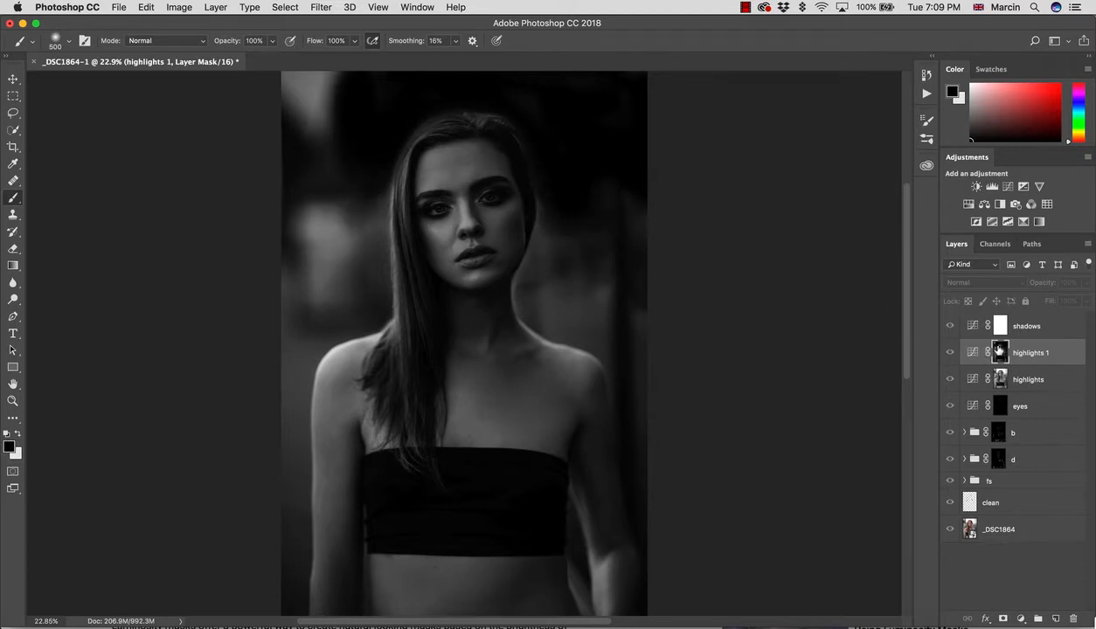
# - Return from the mask view to the image and brighten the highlights layer by raising the upper part of its RGB curve
pyautogui.keyDown('alt'); pyautogui.click(1000, 350); pyautogui.keyUp('alt')
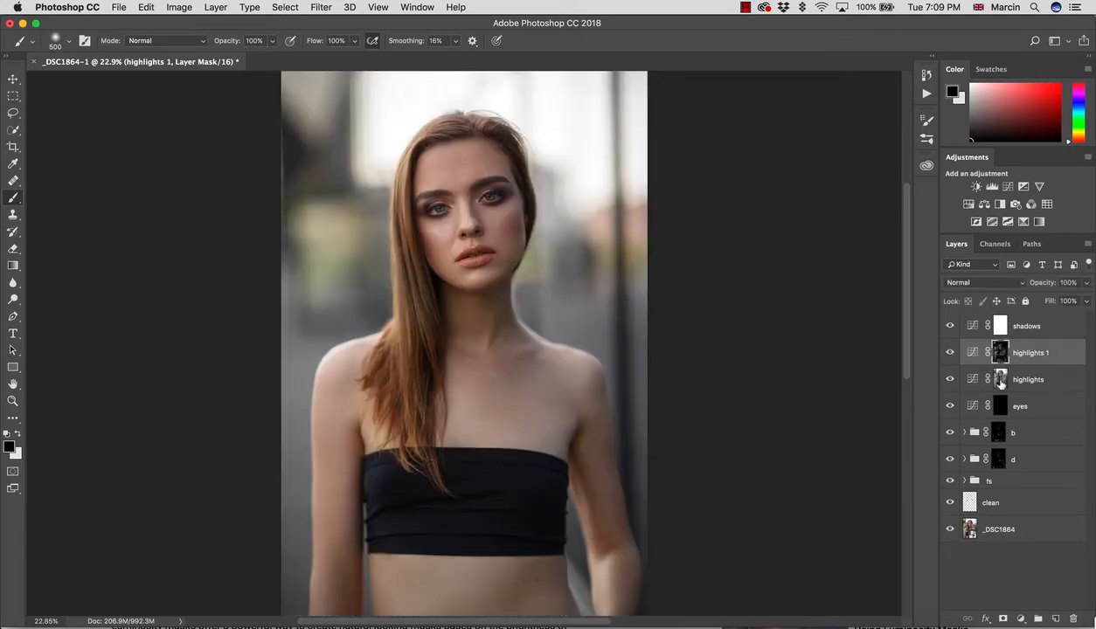
pyautogui.keyDown('alt'); pyautogui.click(1001, 383); pyautogui.keyUp('alt')
pyautogui.keyDown('alt'); pyautogui.click(1001, 381); pyautogui.keyUp('alt')
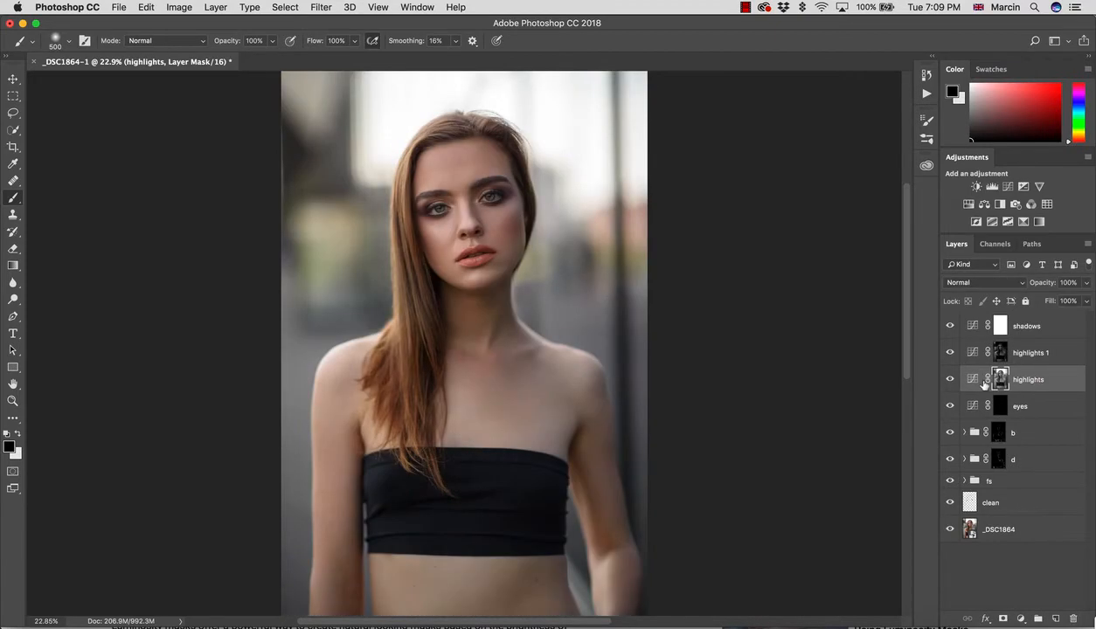
pyautogui.doubleClick(971, 378)
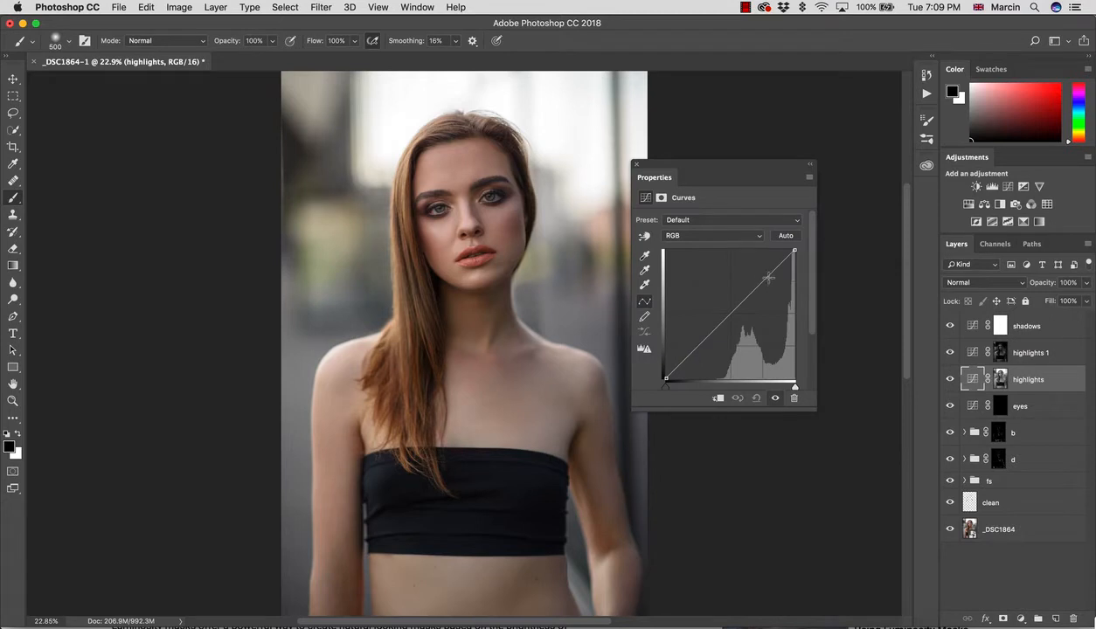
pyautogui.moveTo(752, 273)
pyautogui.mouseDown()
pyautogui.moveTo(769, 262)
pyautogui.moveTo(765, 274)
pyautogui.mouseUp()
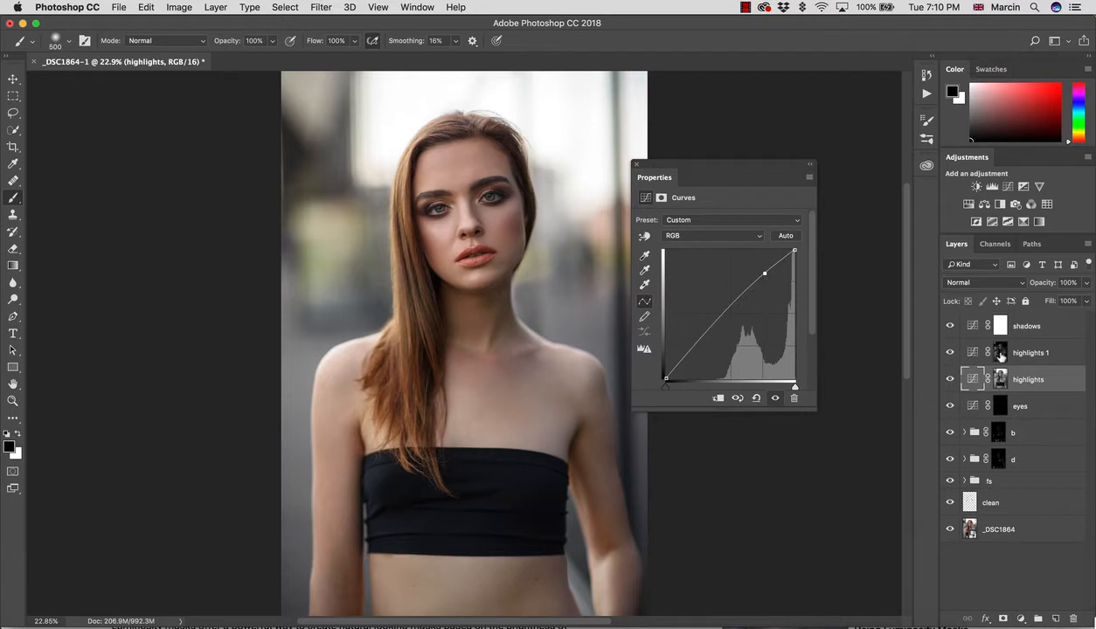
# - Raise the upper part of the highlights 1 RGB curve and anchor its lower part with a second point
pyautogui.click(1000, 353)
pyautogui.click(973, 353)
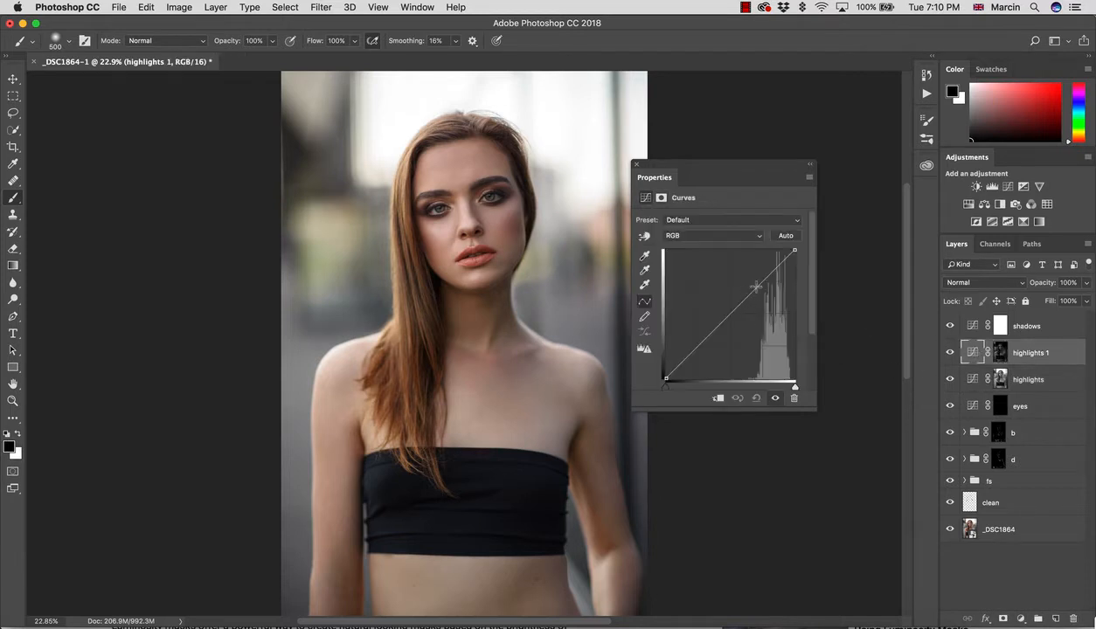
pyautogui.moveTo(755, 286); pyautogui.dragTo(755, 277)
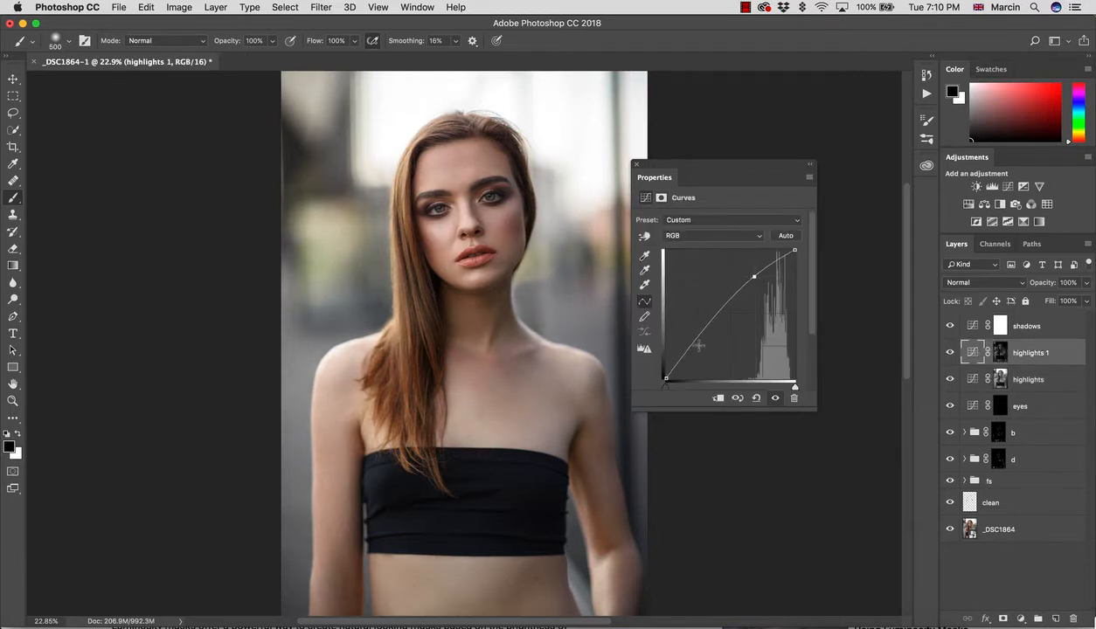
pyautogui.moveTo(690, 324); pyautogui.dragTo(707, 331)
pyautogui.moveTo(754, 277); pyautogui.dragTo(754, 274)
# - Compare the portrait with and without the highlights and highlights 1 layers, one layer at a time
pyautogui.click(951, 380)
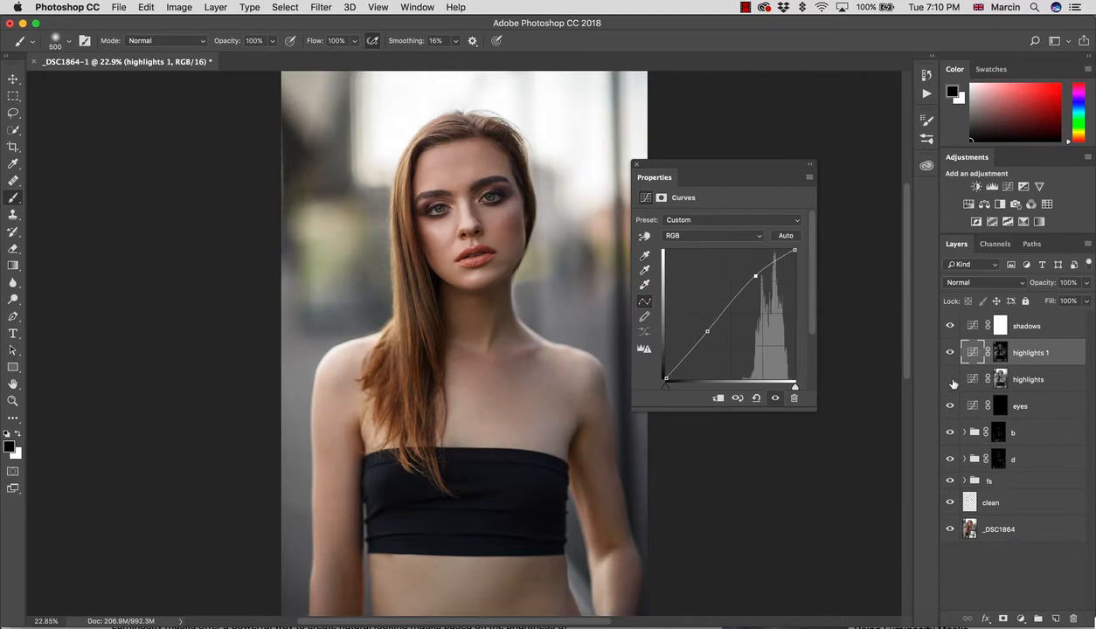
pyautogui.click(951, 381)
pyautogui.click(951, 380)
pyautogui.click(951, 380)
pyautogui.click(951, 380)
pyautogui.click(951, 353)
pyautogui.click(952, 352)
pyautogui.click(951, 352)
pyautogui.click(951, 353)
pyautogui.click(951, 352)
pyautogui.click(951, 352)
pyautogui.click(951, 353)
pyautogui.click(952, 353)
pyautogui.click(951, 353)
pyautogui.click(951, 354)
pyautogui.click(951, 353)
pyautogui.click(951, 353)
pyautogui.click(952, 379)
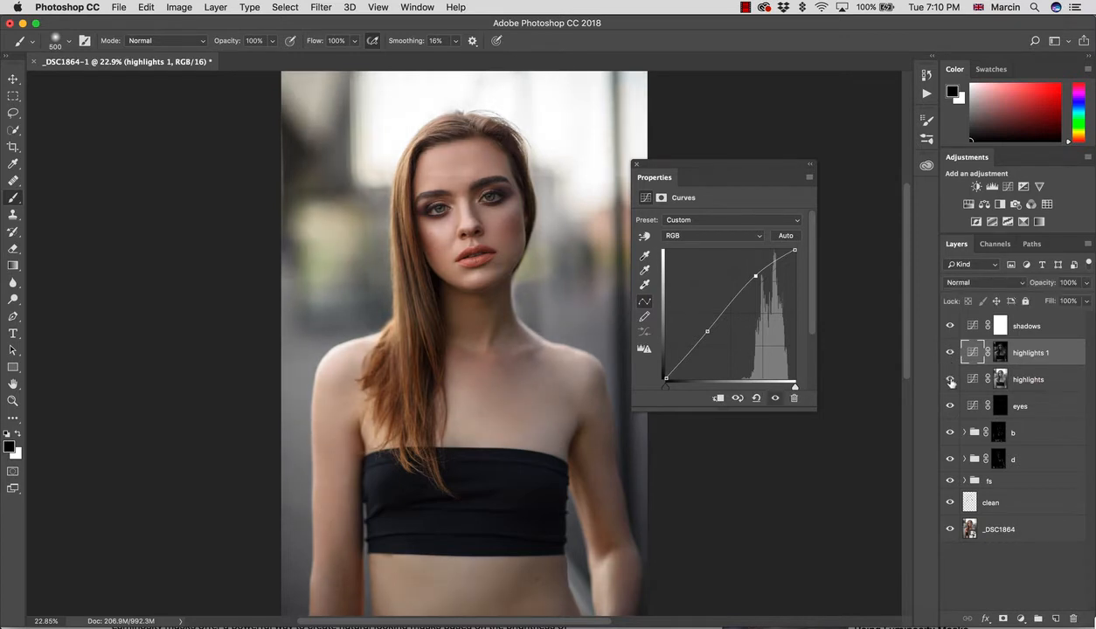
pyautogui.click(952, 380)
pyautogui.click(951, 380)
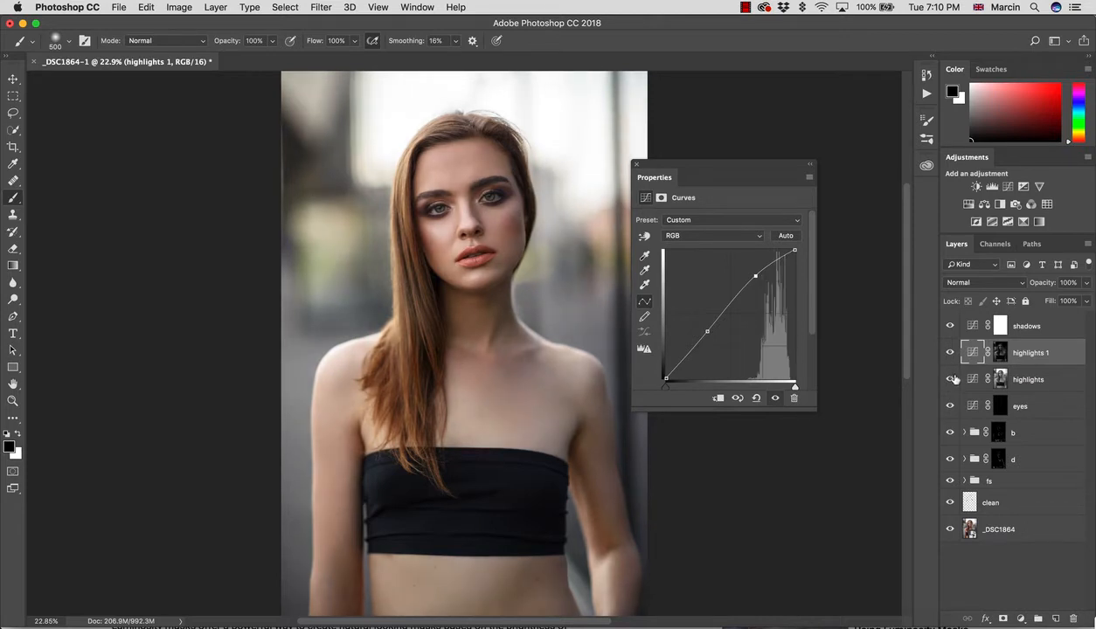
pyautogui.click(951, 380)
pyautogui.click(951, 380)
# - Set the highlights layer's opacity to 40% and check the portrait with and without the highlights 1 layer
pyautogui.click(1000, 380)
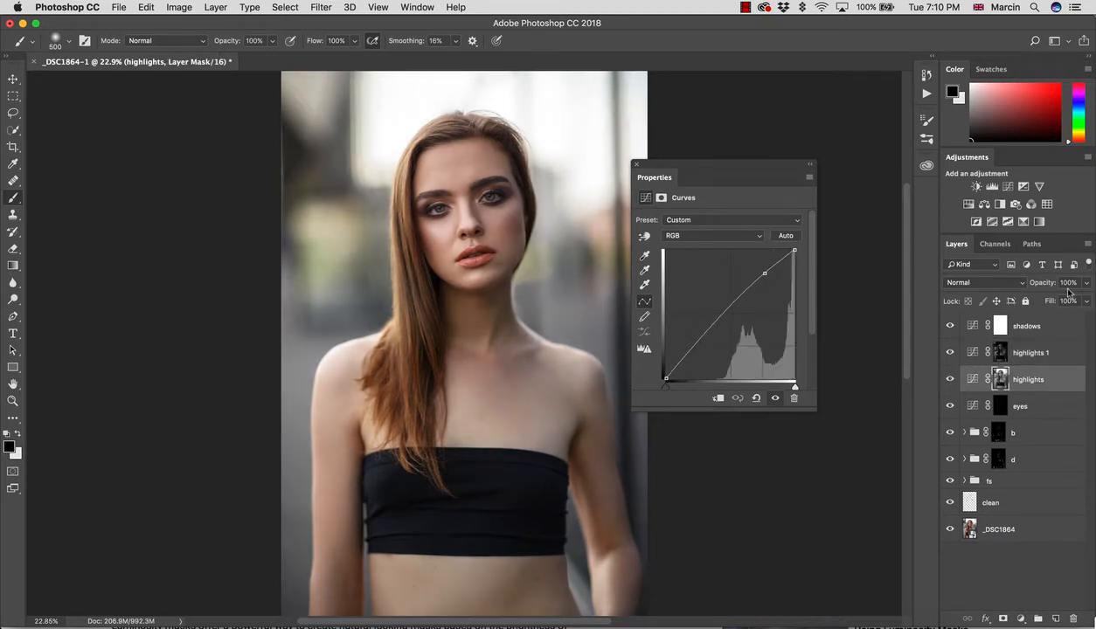
pyautogui.write('40')
pyautogui.click(950, 353)
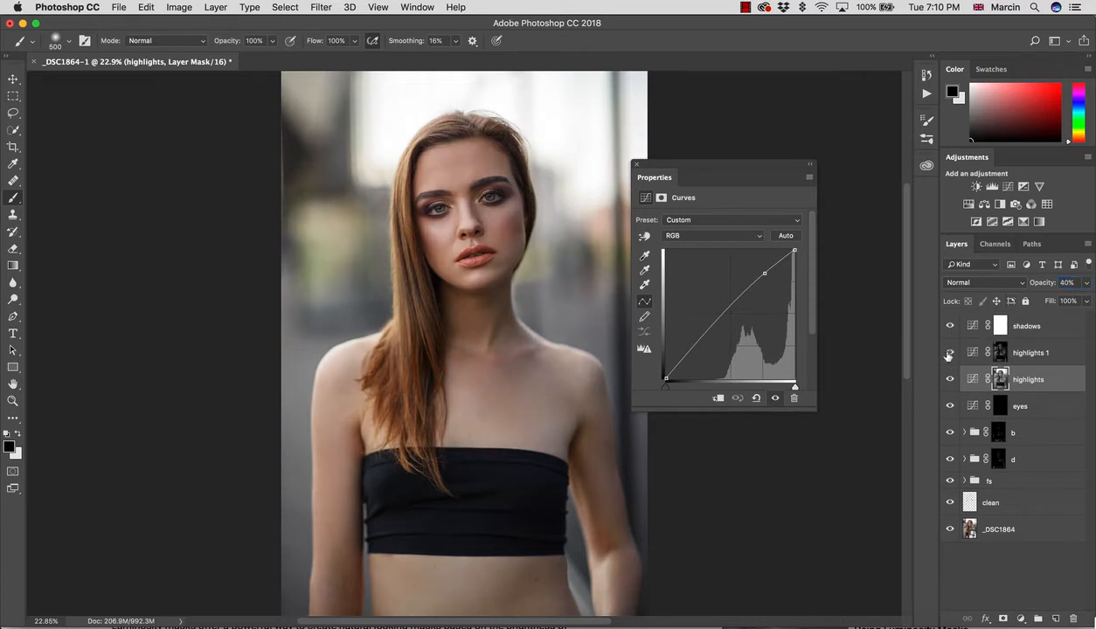
pyautogui.click(951, 354)
pyautogui.click(950, 354)
pyautogui.click(950, 353)
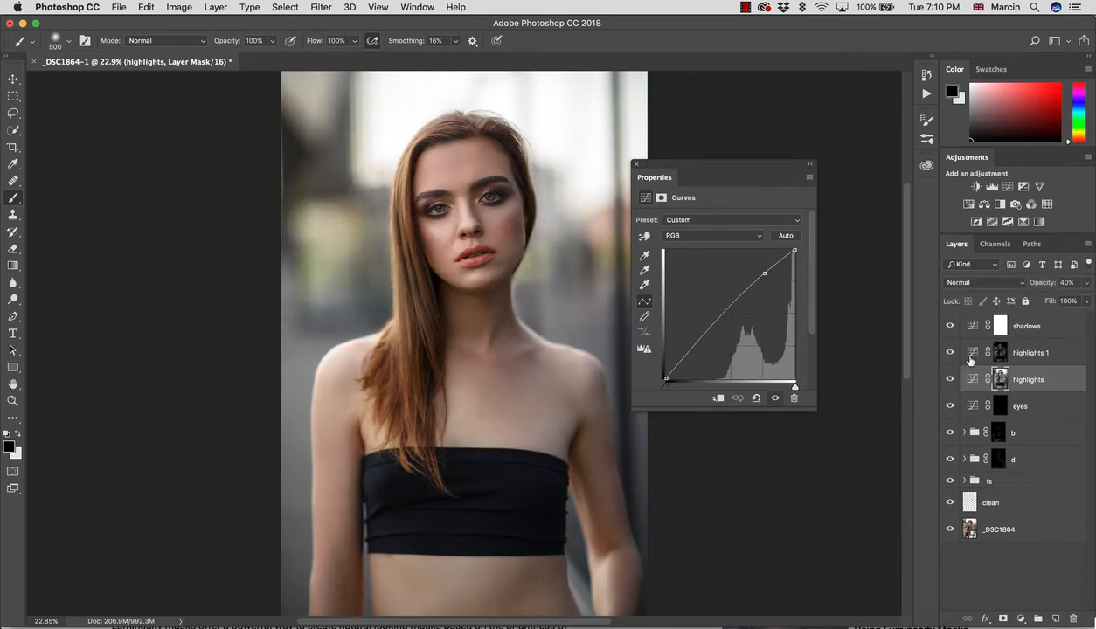
# - Show the highlights 1 mask on its own and soften it with a Gaussian Blur of 50 pixels radius
pyautogui.click(995, 244)
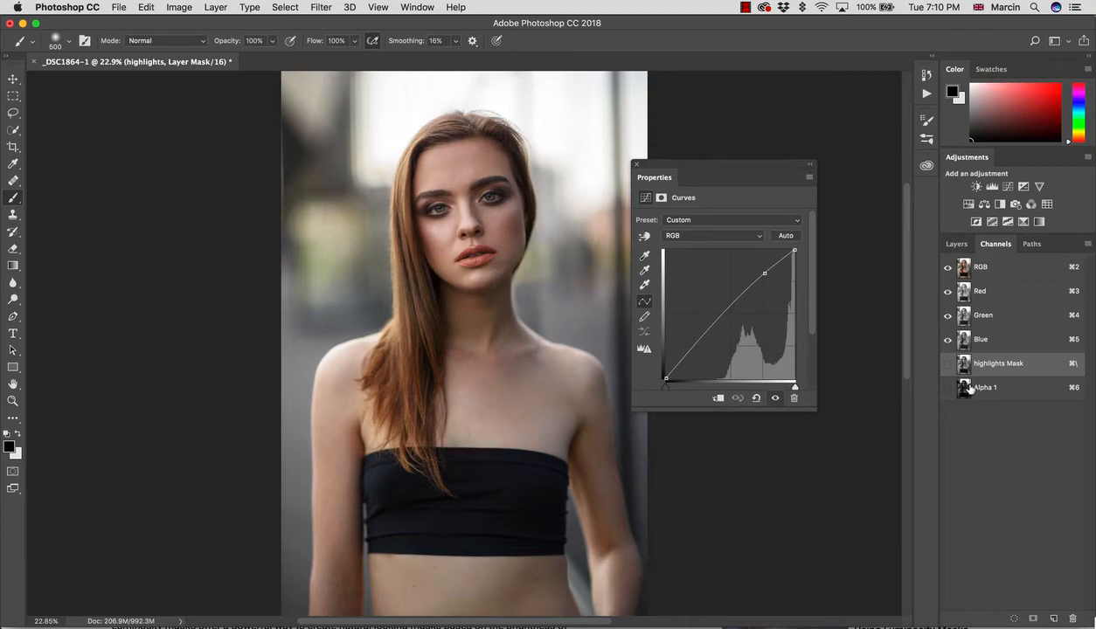
pyautogui.click(956, 244)
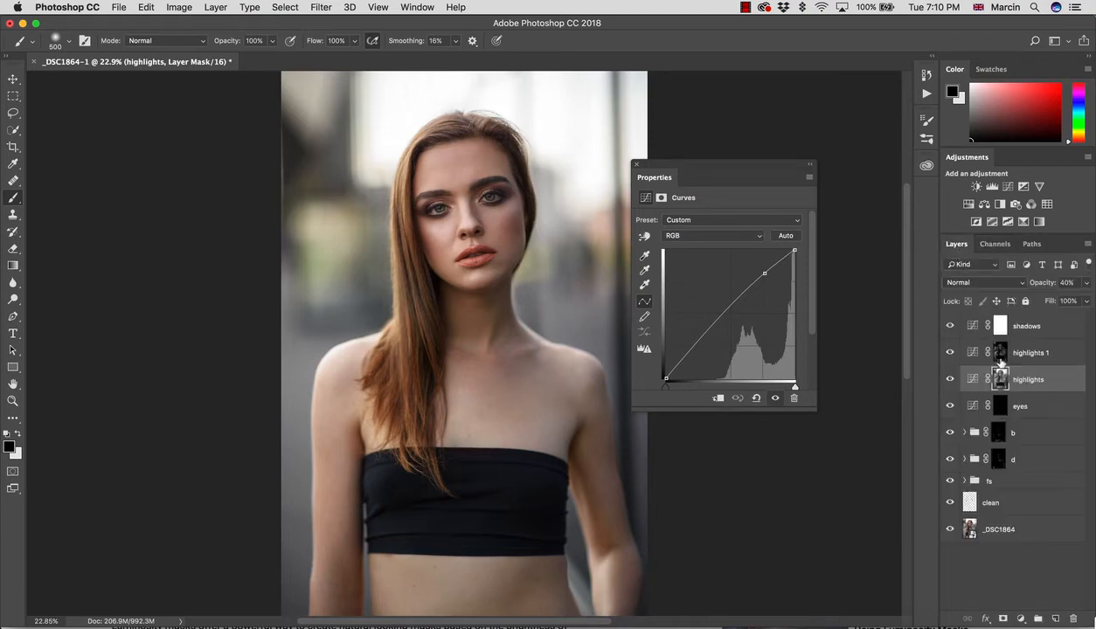
pyautogui.click(1001, 354)
pyautogui.keyDown('alt'); pyautogui.click(1001, 354); pyautogui.keyUp('alt')
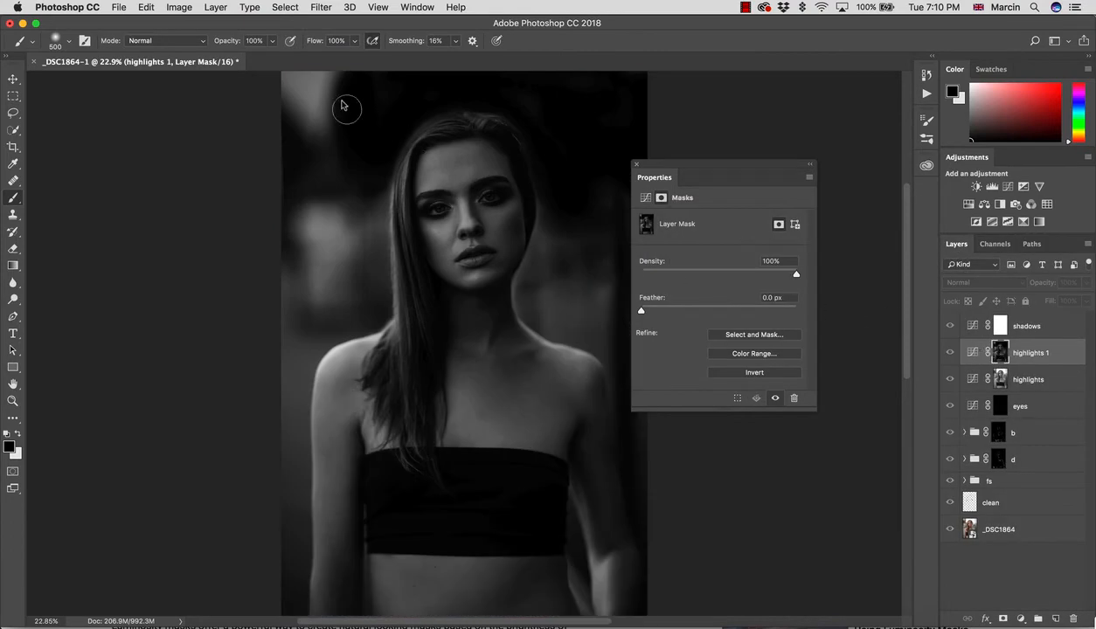
pyautogui.click(319, 7)
pyautogui.moveTo(389, 162)
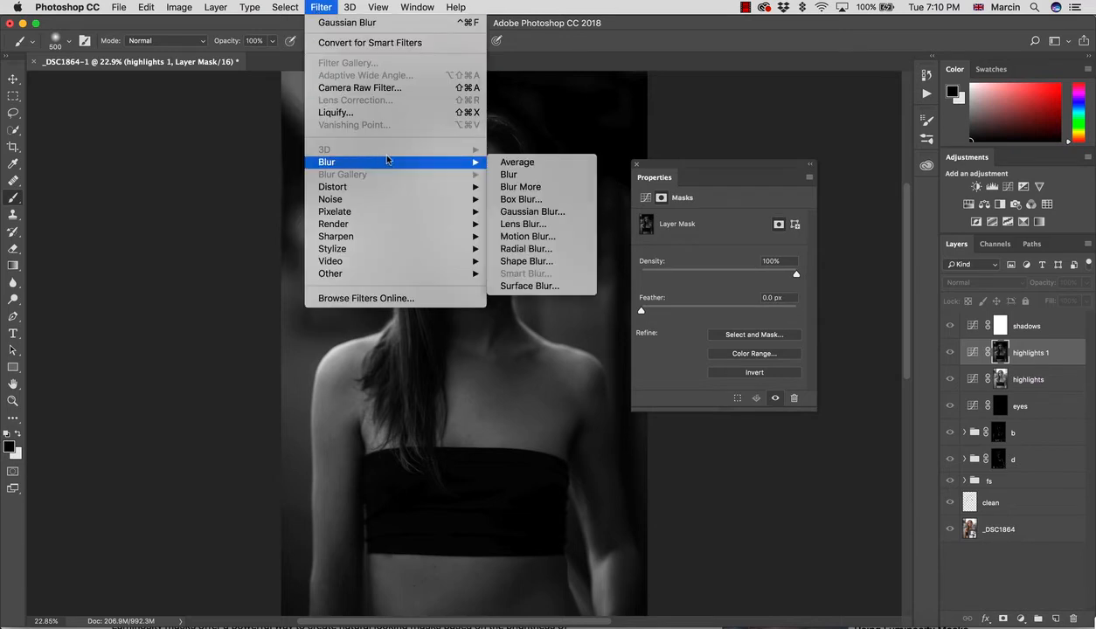
pyautogui.click(525, 212)
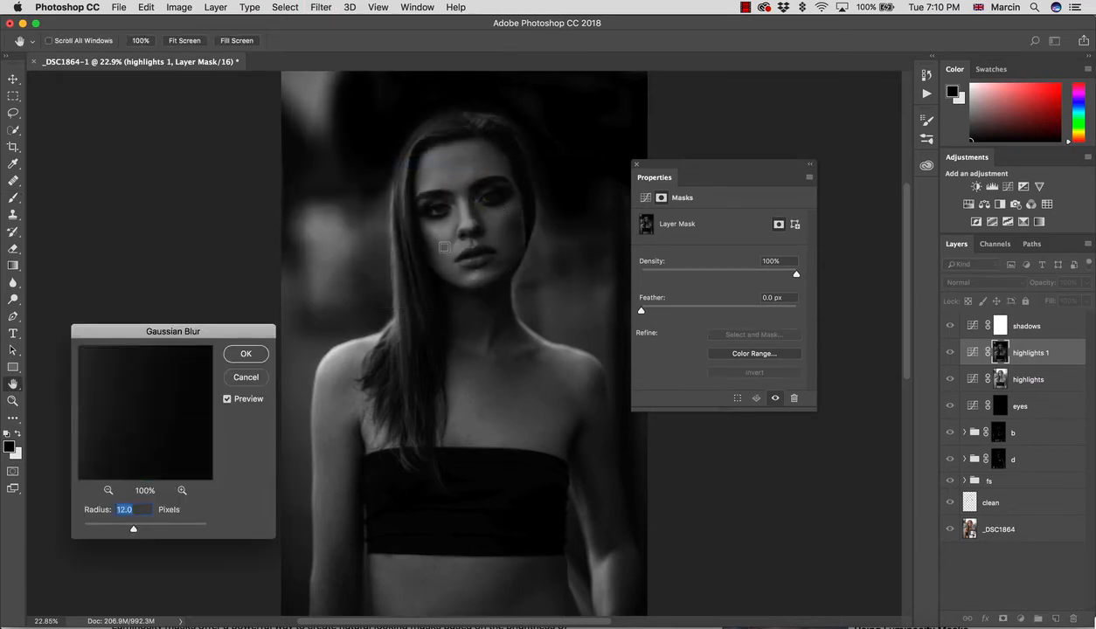
pyautogui.write('30')
pyautogui.press('BackSpace')
pyautogui.press('BackSpace')
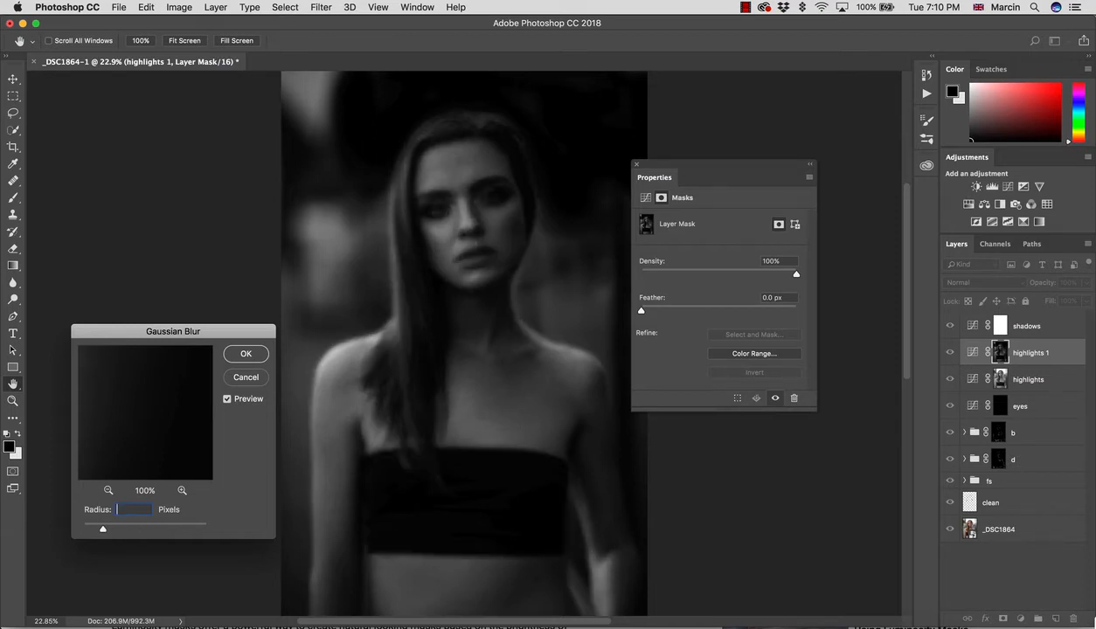
pyautogui.write('50')
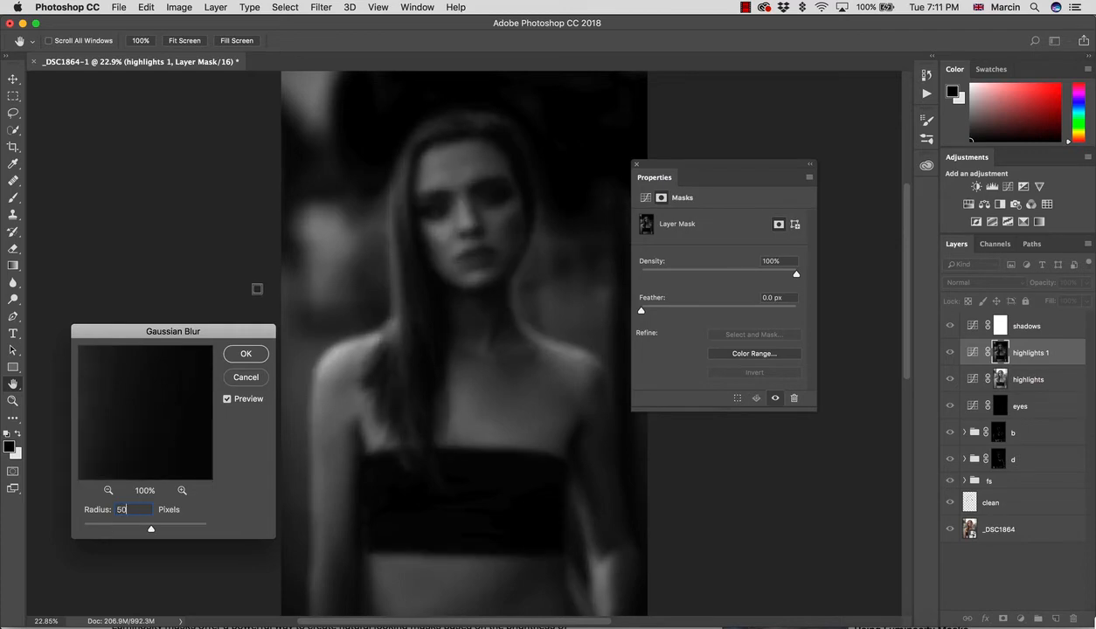
pyautogui.click(248, 352)
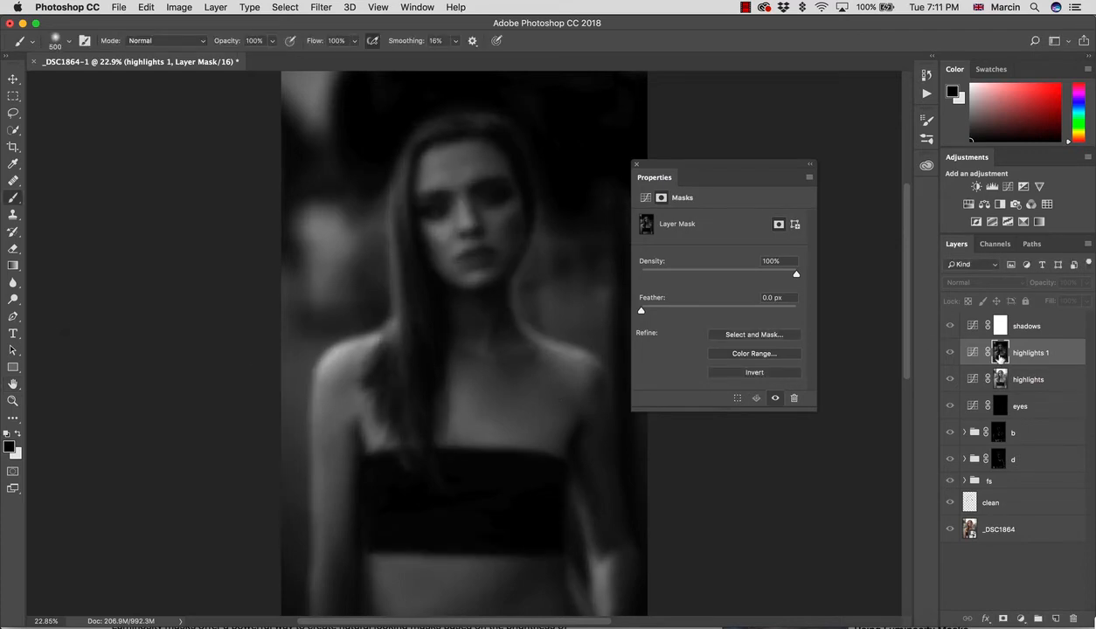
# - Return to the image, compare it with and without the highlights 1 layer, and select the shadows layer
pyautogui.keyDown('alt'); pyautogui.click(1000, 355); pyautogui.keyUp('alt')
pyautogui.click(949, 353)
pyautogui.click(949, 353)
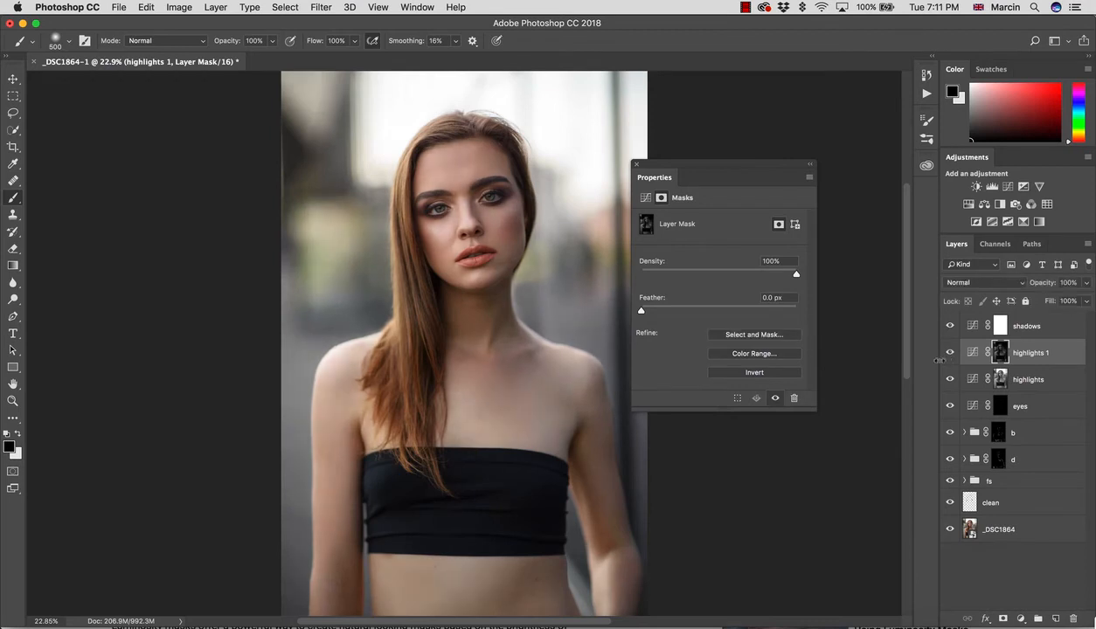
pyautogui.click(951, 381)
pyautogui.click(982, 327)
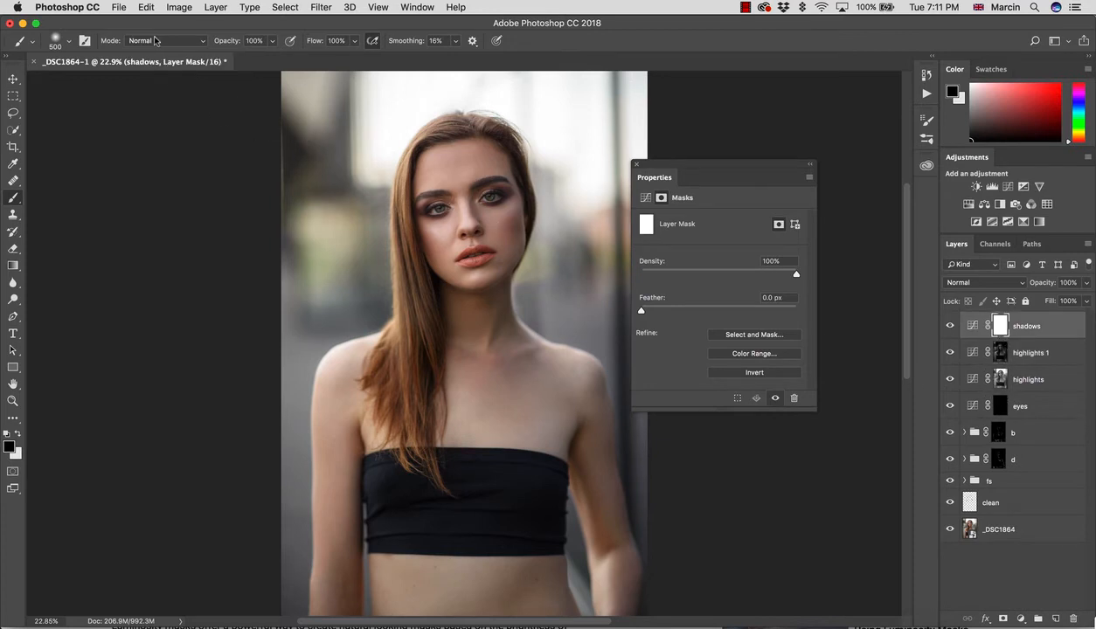
pyautogui.click(284, 8)
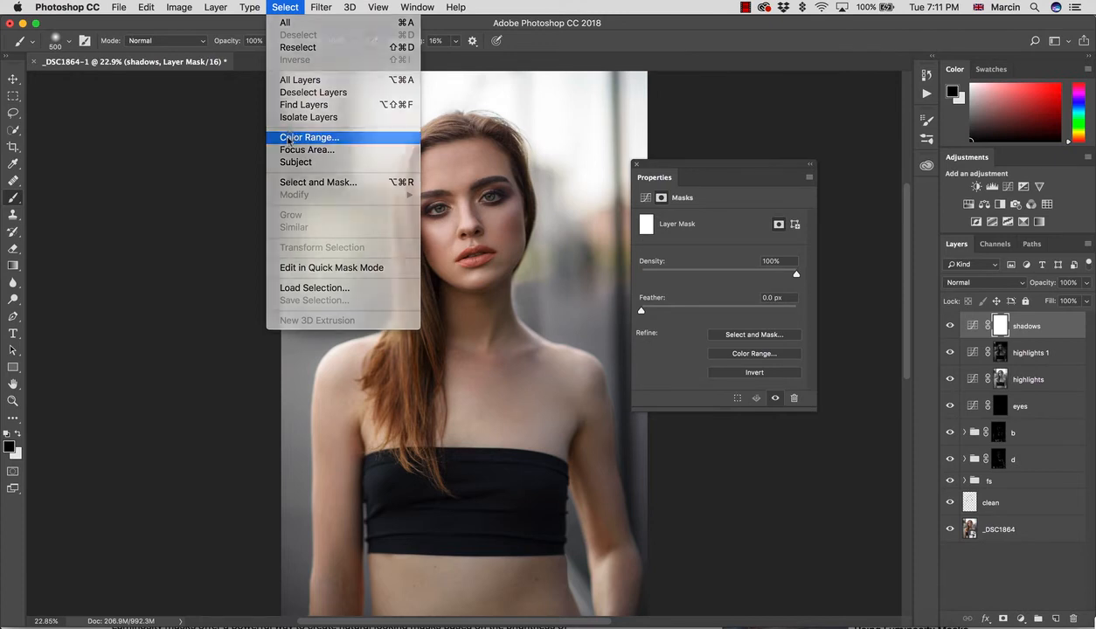
pyautogui.click(306, 137)
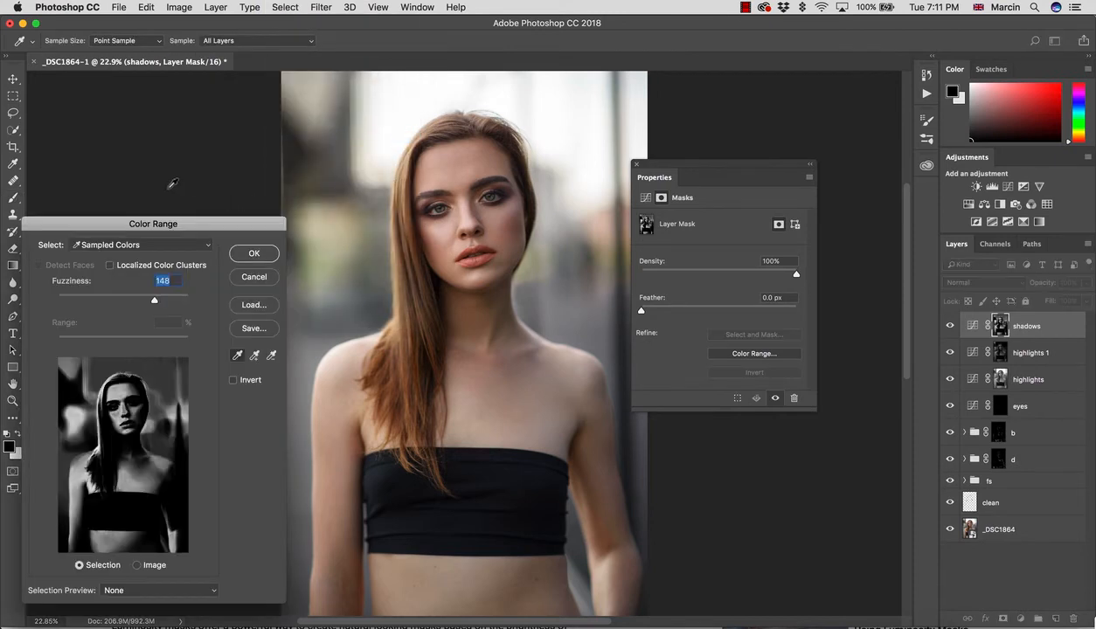
pyautogui.click(141, 244)
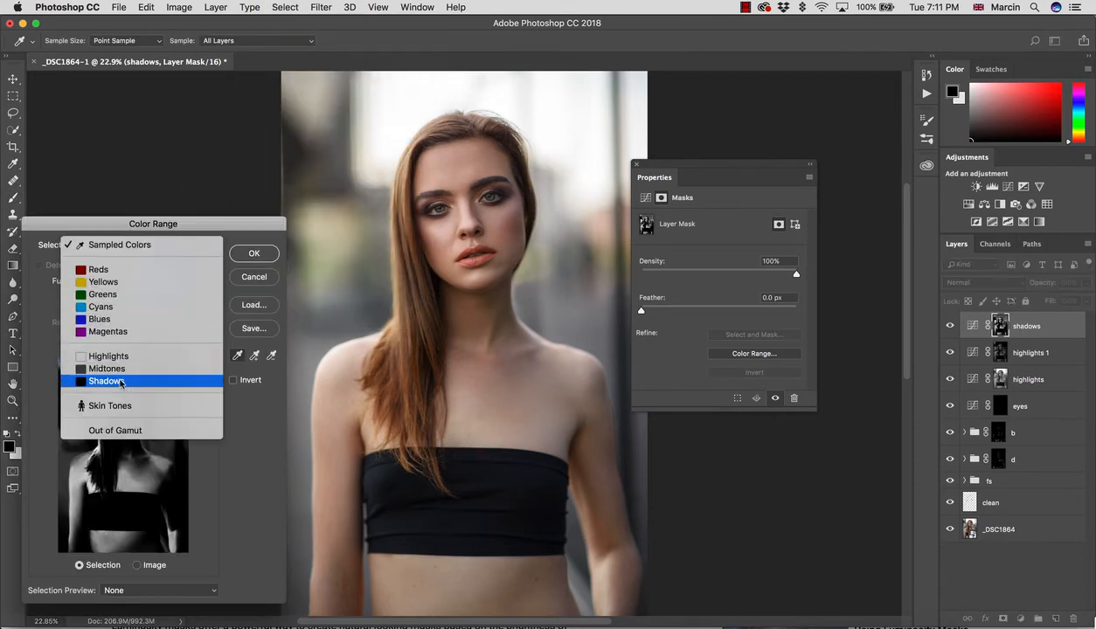
pyautogui.click(106, 381)
pyautogui.moveTo(118, 341); pyautogui.dragTo(195, 301)
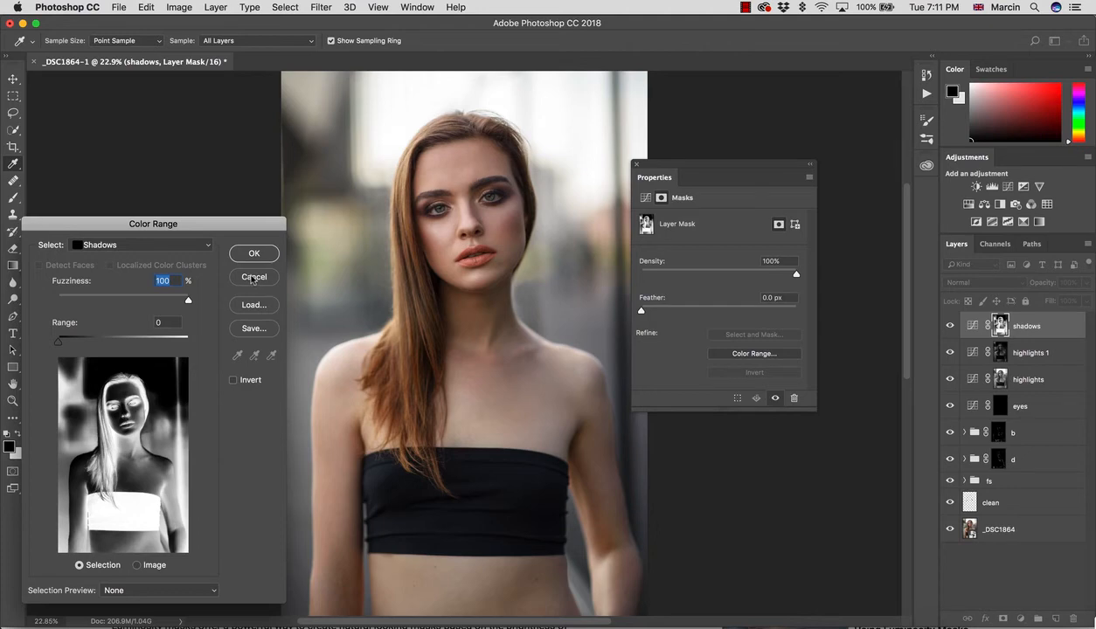
pyautogui.click(253, 278)
# - Try Apply Image on the shadows mask with the inverted merged RGB channel and Multiply blending, inspect the mask, and undo it
pyautogui.click(177, 9)
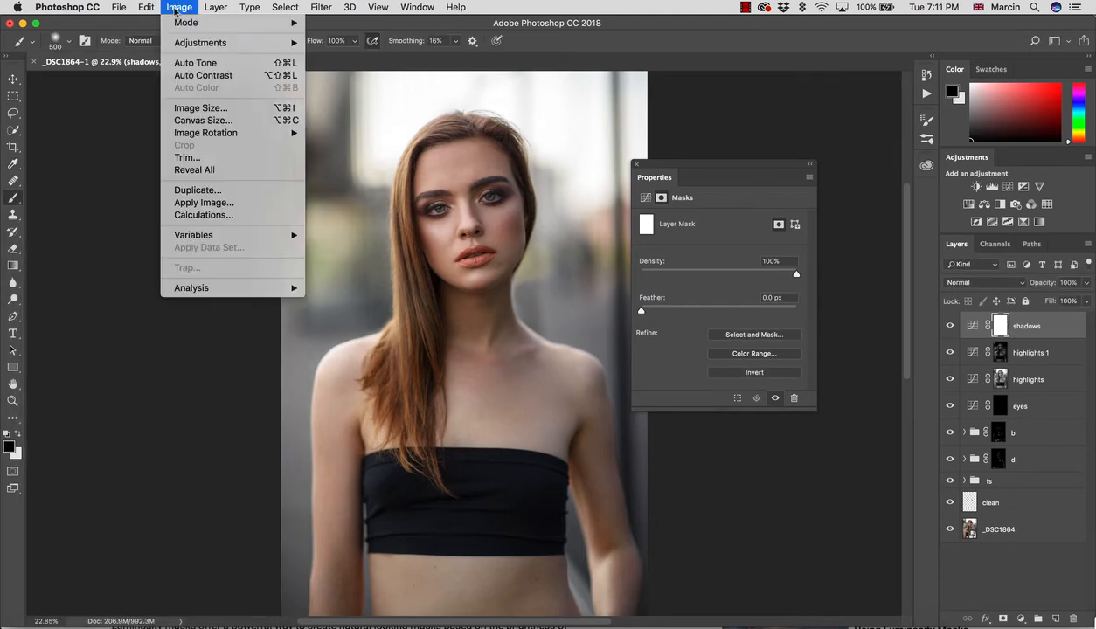
pyautogui.click(229, 210)
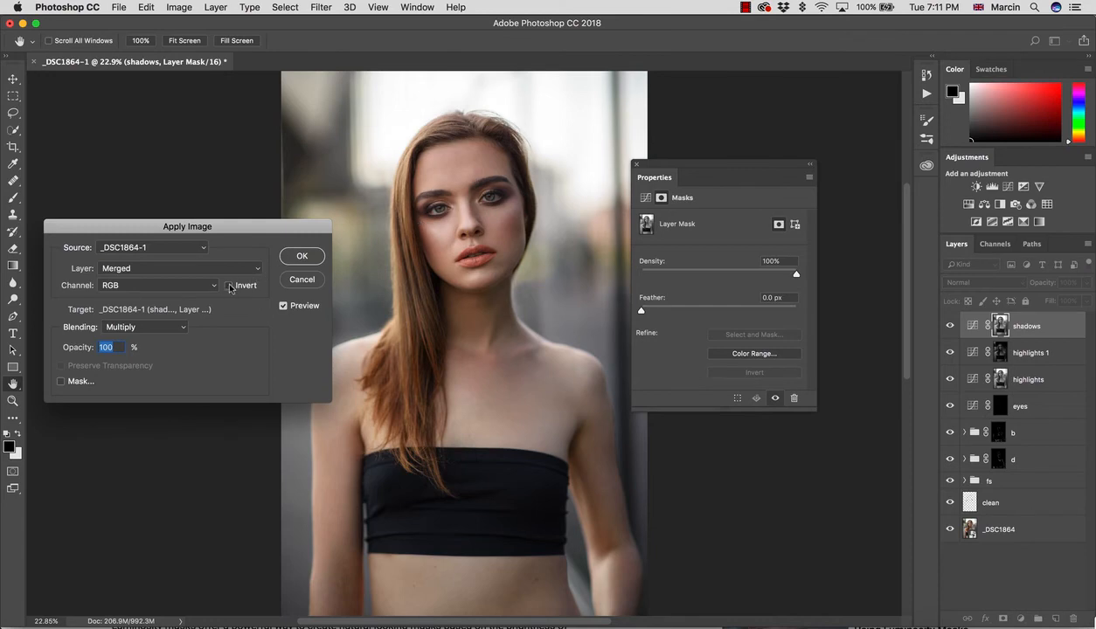
pyautogui.click(229, 286)
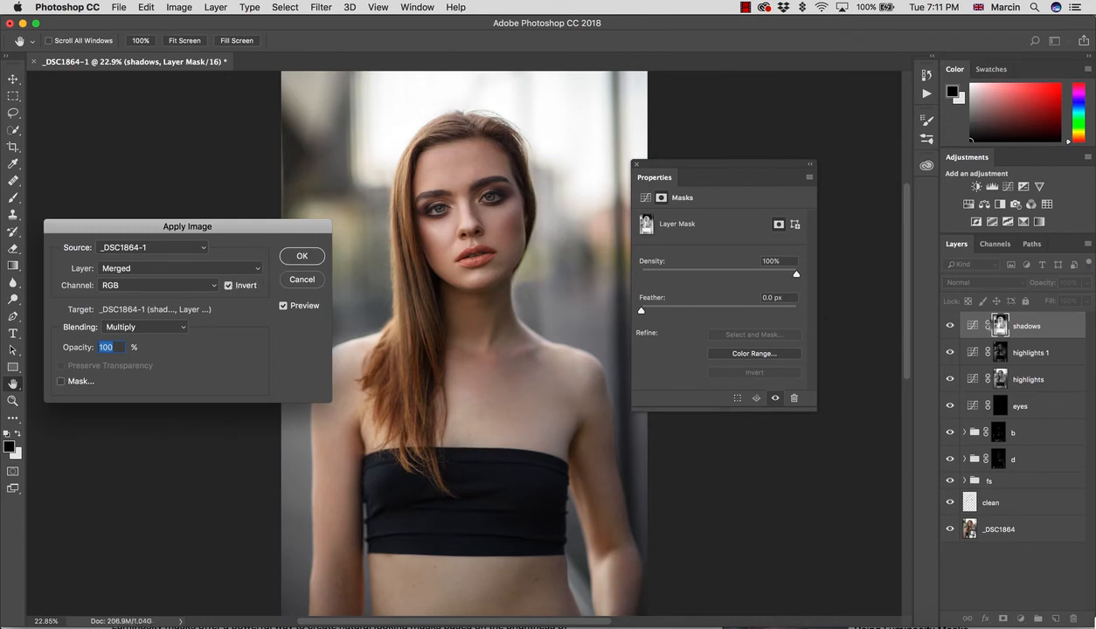
pyautogui.press('Return')
pyautogui.keyDown('alt'); pyautogui.click(997, 326); pyautogui.keyUp('alt')
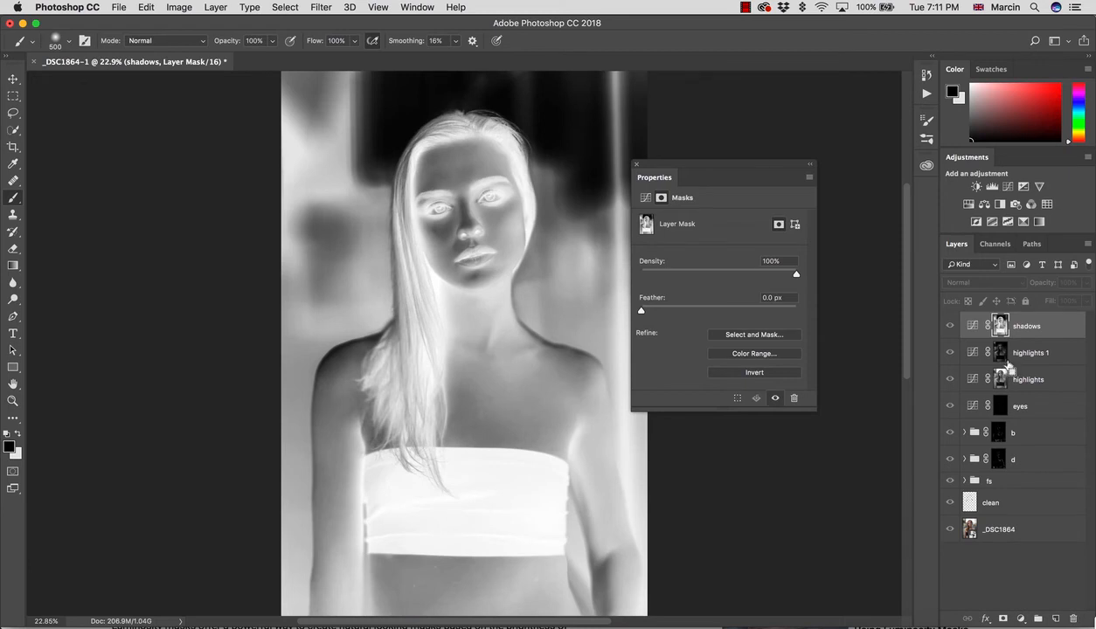
pyautogui.press('super+z')
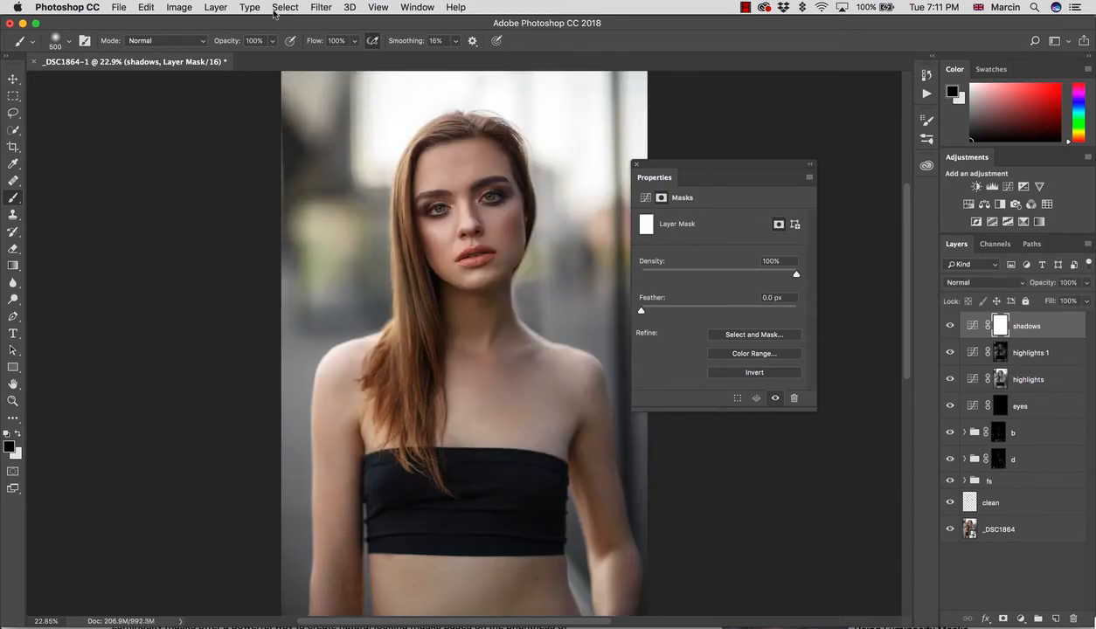
# - Build the shadows layer's mask with Color Range, selecting Shadows with a range of 0 and a fuzziness of 94%
pyautogui.click(285, 7)
pyautogui.click(301, 143)
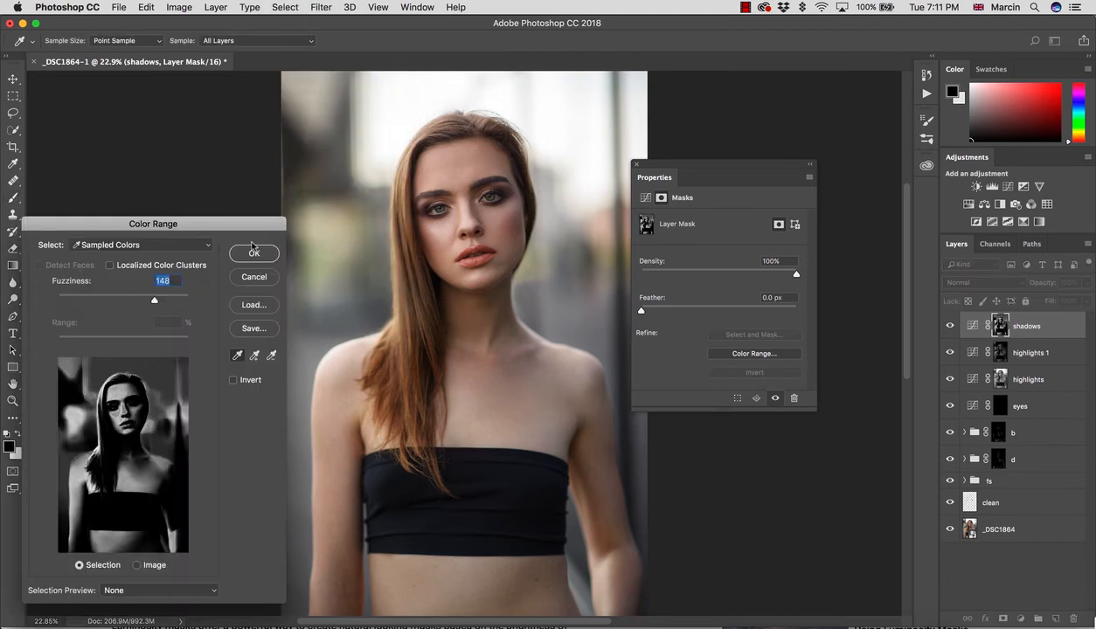
pyautogui.click(121, 252)
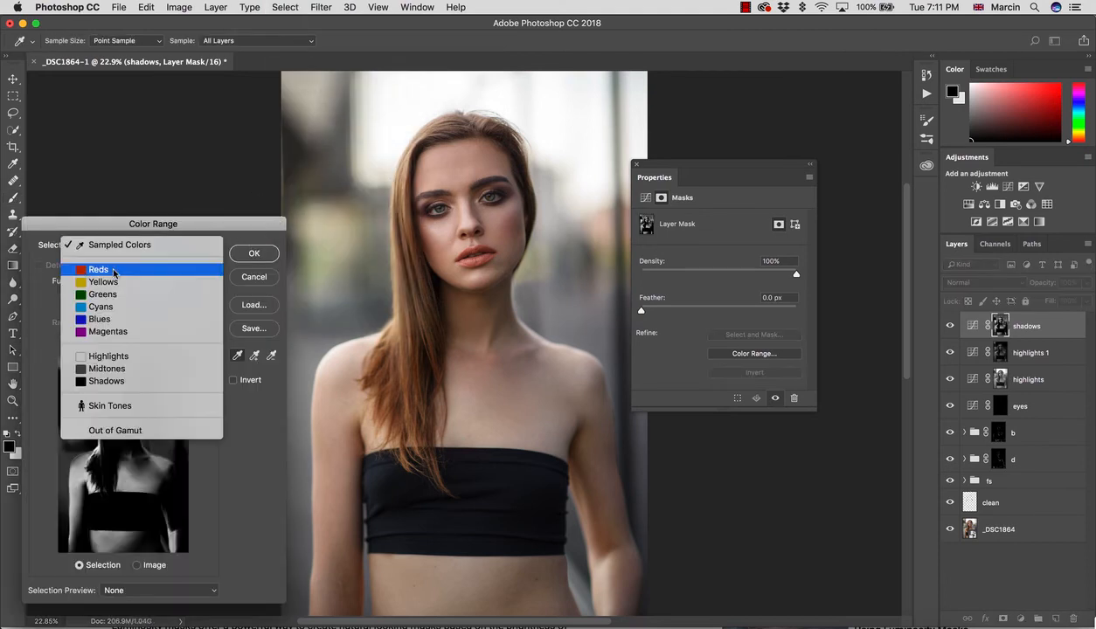
pyautogui.click(124, 378)
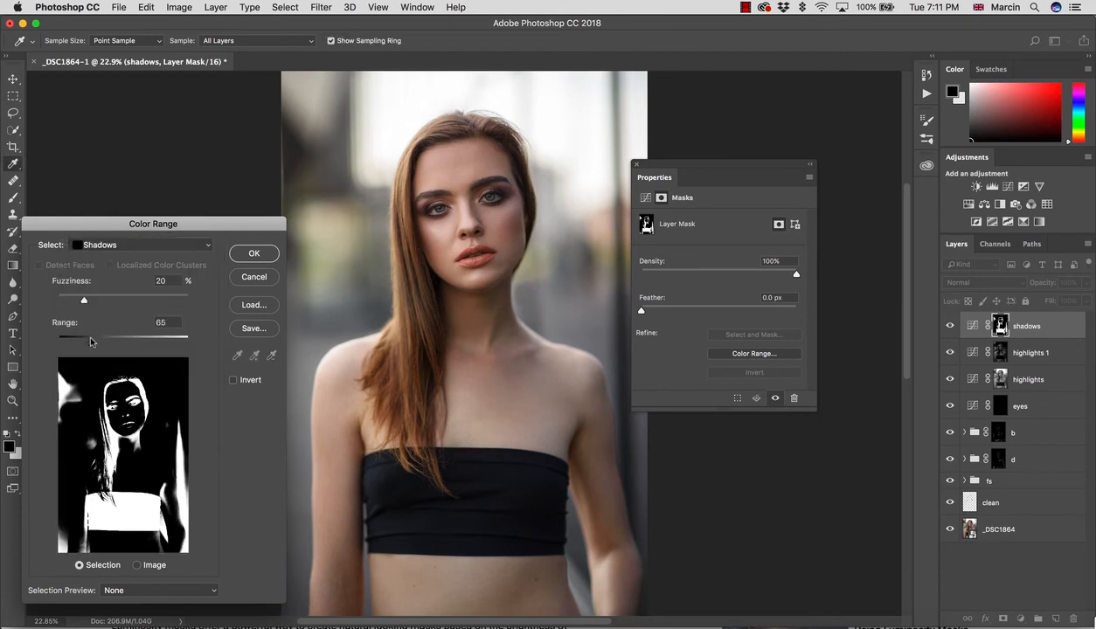
pyautogui.moveTo(91, 341); pyautogui.dragTo(58, 340)
pyautogui.moveTo(84, 300); pyautogui.dragTo(181, 295)
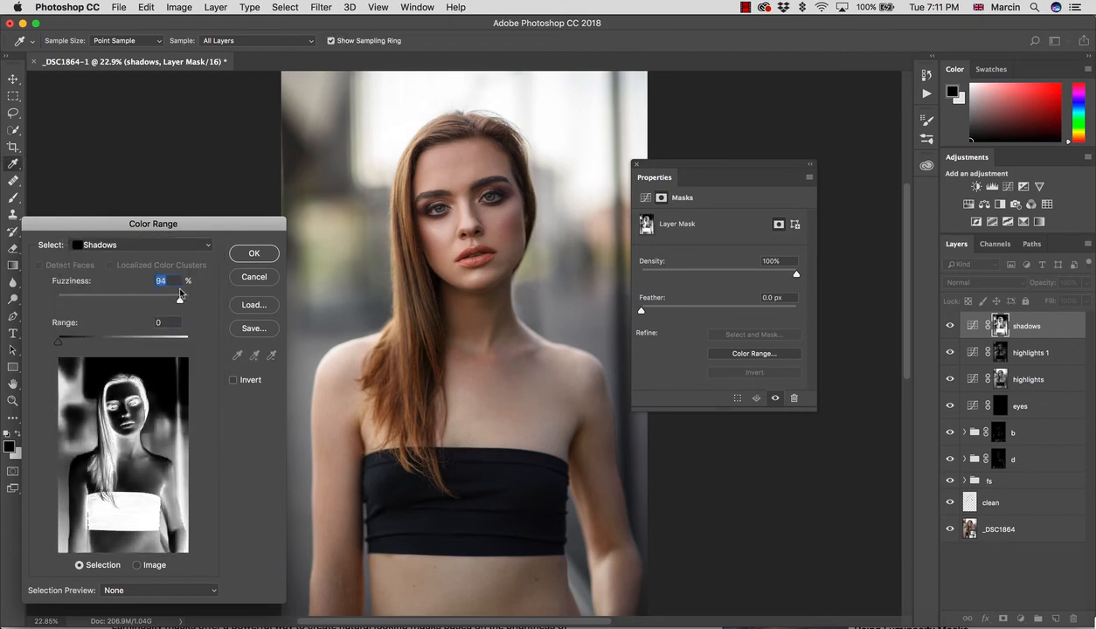
pyautogui.click(246, 253)
# - Show the shadows mask on its own, soften it with a Gaussian Blur of 30 pixels radius, and inspect the softened mask
pyautogui.keyDown('alt'); pyautogui.click(1000, 330); pyautogui.keyUp('alt')
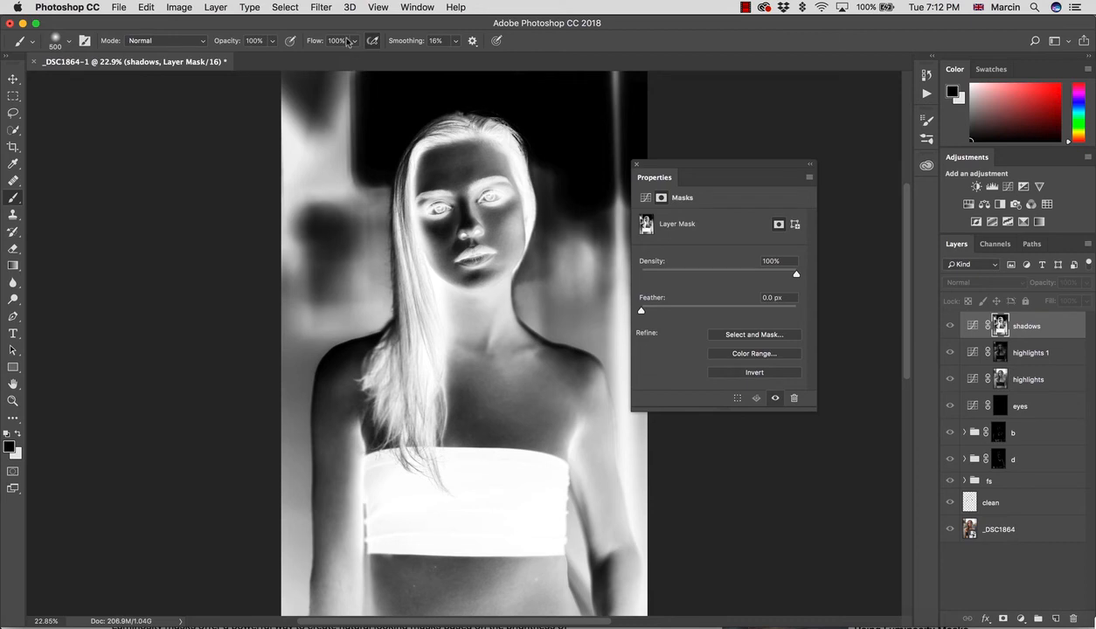
pyautogui.click(322, 7)
pyautogui.moveTo(388, 161)
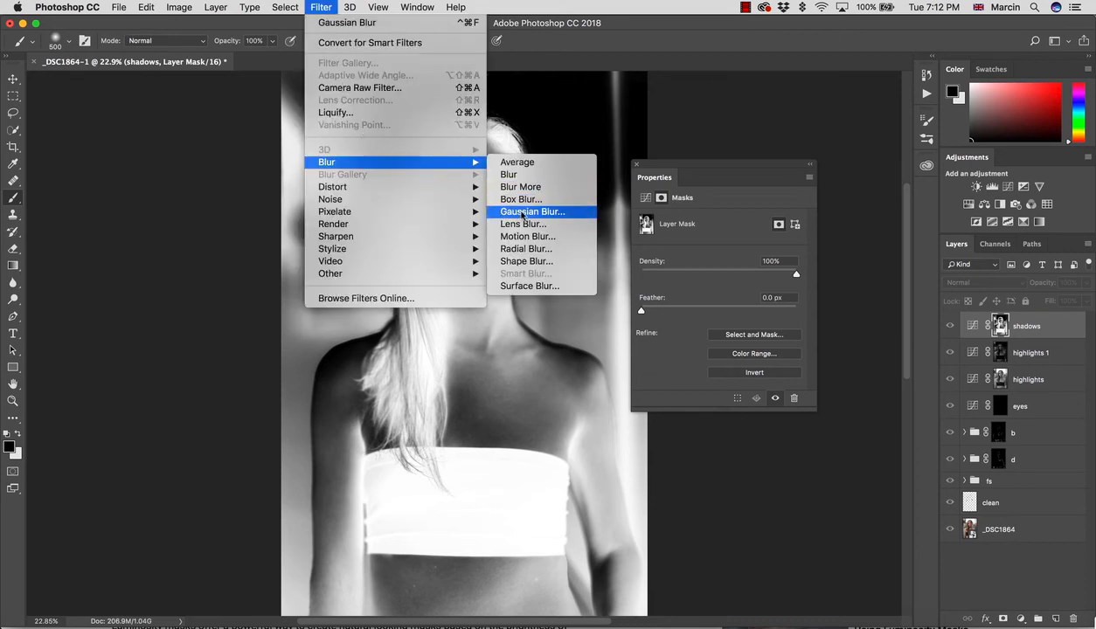
pyautogui.click(529, 212)
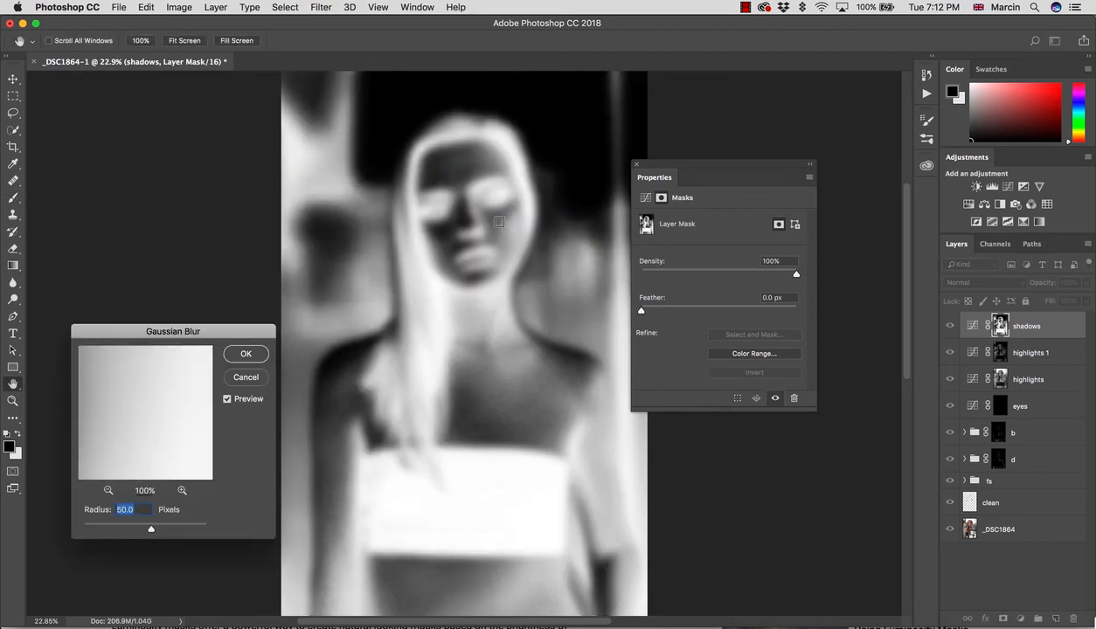
pyautogui.write('30')
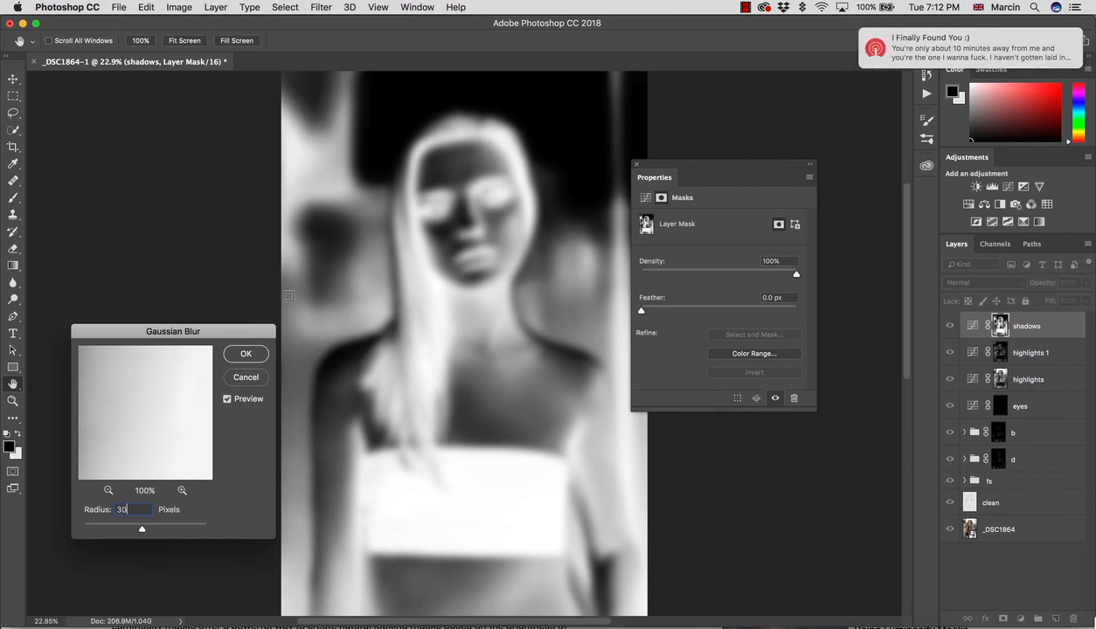
pyautogui.click(247, 355)
pyautogui.keyDown('alt'); pyautogui.click(974, 326); pyautogui.keyUp('alt')
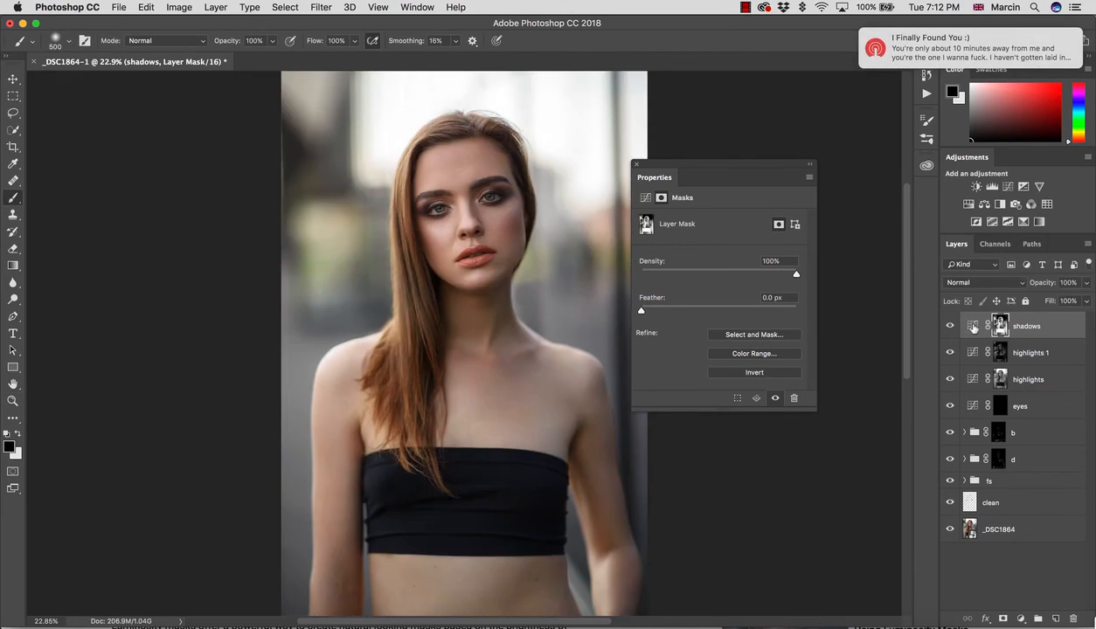
pyautogui.keyDown('alt'); pyautogui.click(997, 327); pyautogui.keyUp('alt')
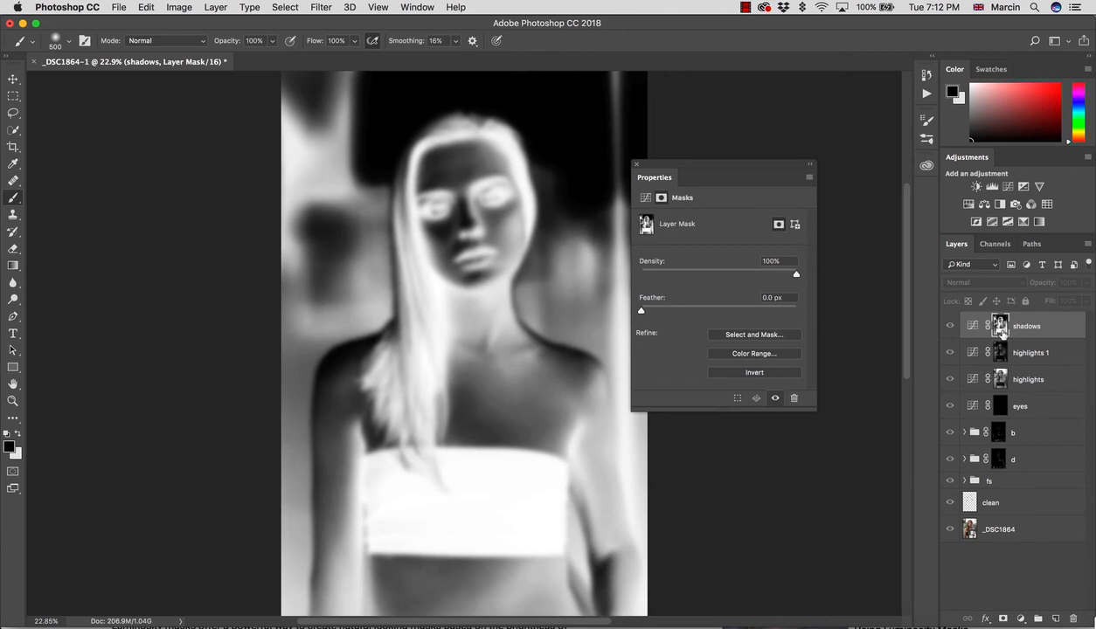
pyautogui.keyDown('alt'); pyautogui.click(1002, 330); pyautogui.keyUp('alt')
# - Darken the shadows layer's curve slightly with a point in the dark tones and anchor it with a second point near the midtones
pyautogui.click(969, 325)
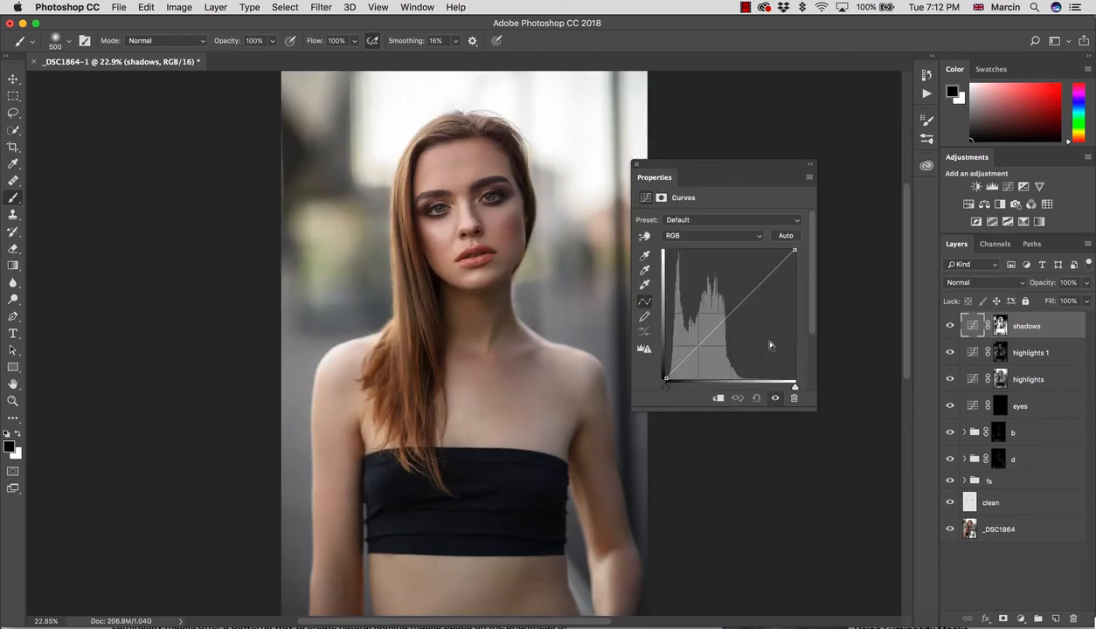
pyautogui.moveTo(690, 354); pyautogui.dragTo(696, 352)
pyautogui.moveTo(719, 307); pyautogui.dragTo(733, 312)
pyautogui.click(695, 352)
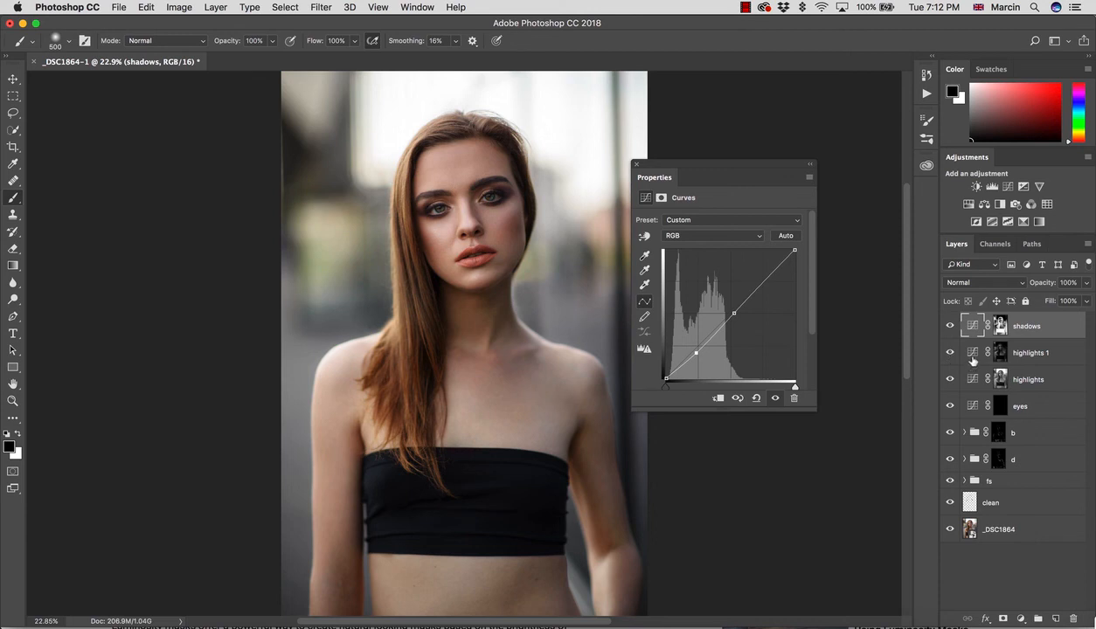
# - Set the blending mode of the shadows, highlights 1 and highlights layers to Luminosity
pyautogui.click(973, 286)
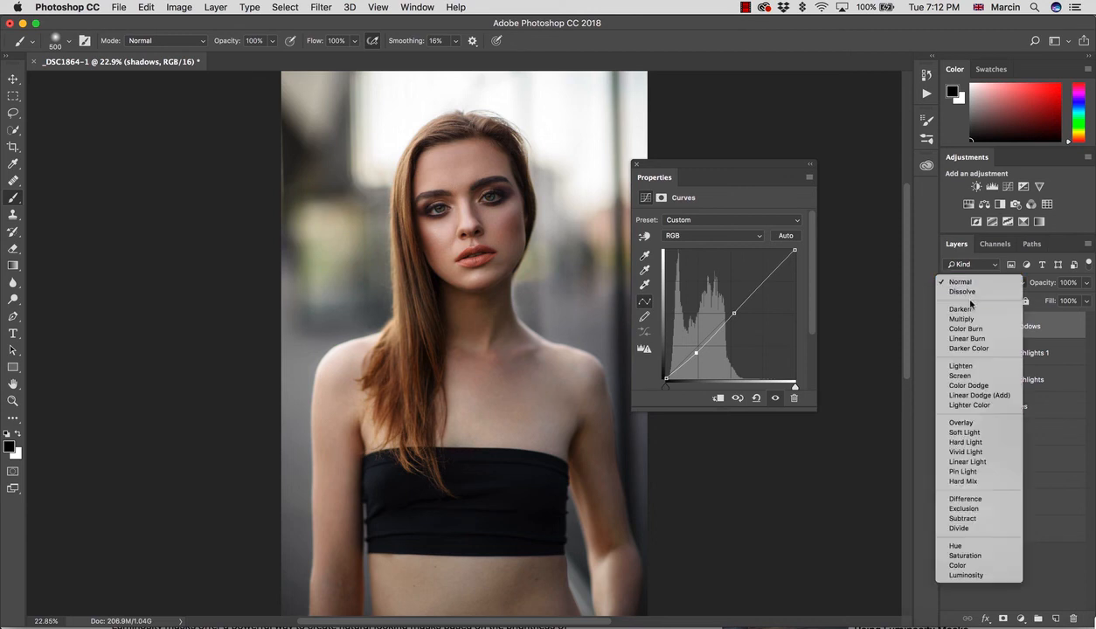
pyautogui.click(966, 570)
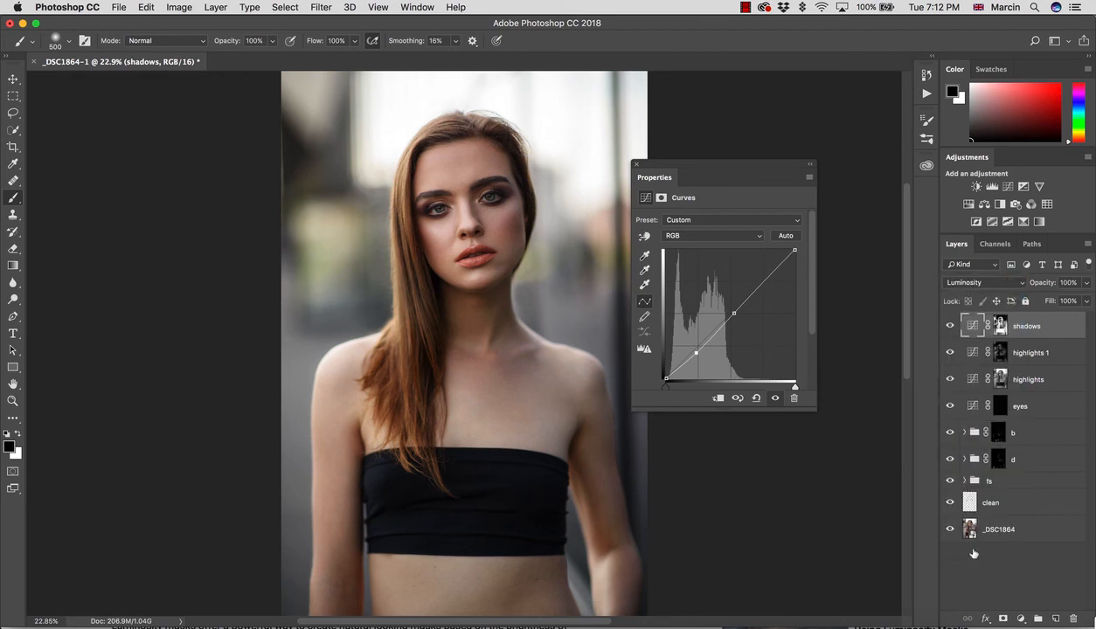
pyautogui.click(995, 349)
pyautogui.click(962, 287)
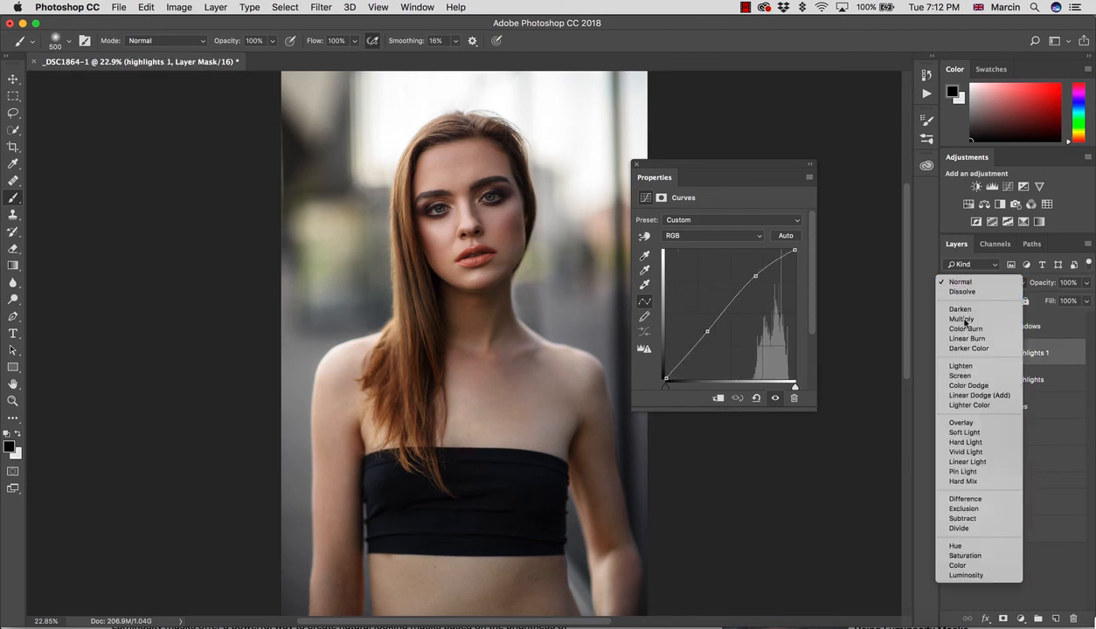
pyautogui.click(966, 575)
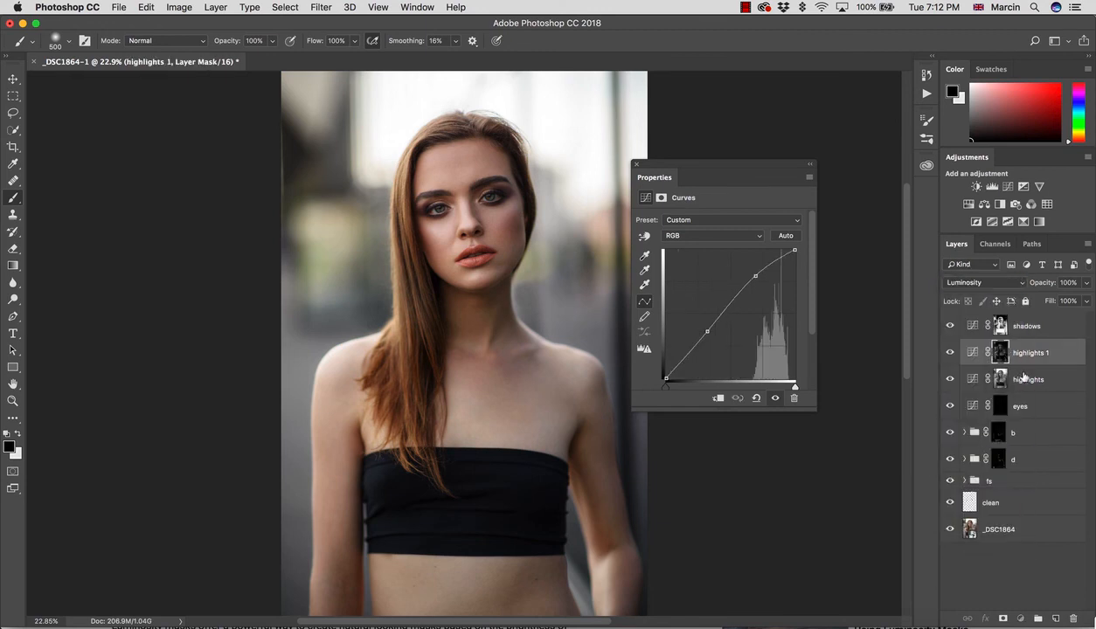
pyautogui.click(1001, 378)
pyautogui.click(977, 283)
pyautogui.click(968, 575)
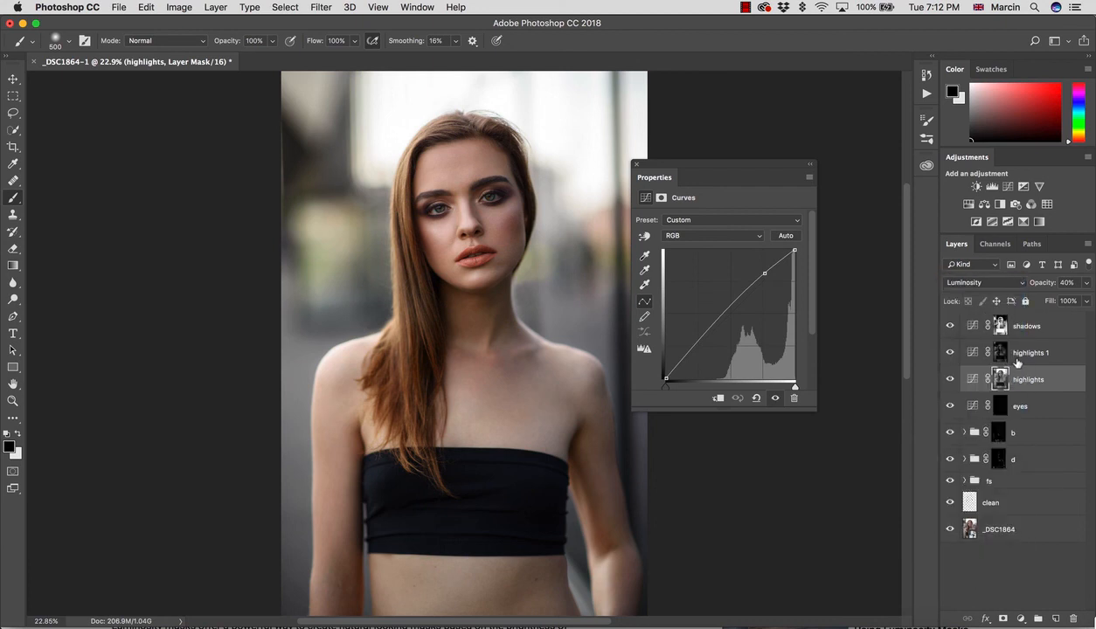
# - Group the shadows, highlights 1 and highlights layers and name the group contrasts
pyautogui.keyDown('shift'); pyautogui.click(998, 323); pyautogui.keyUp('shift')
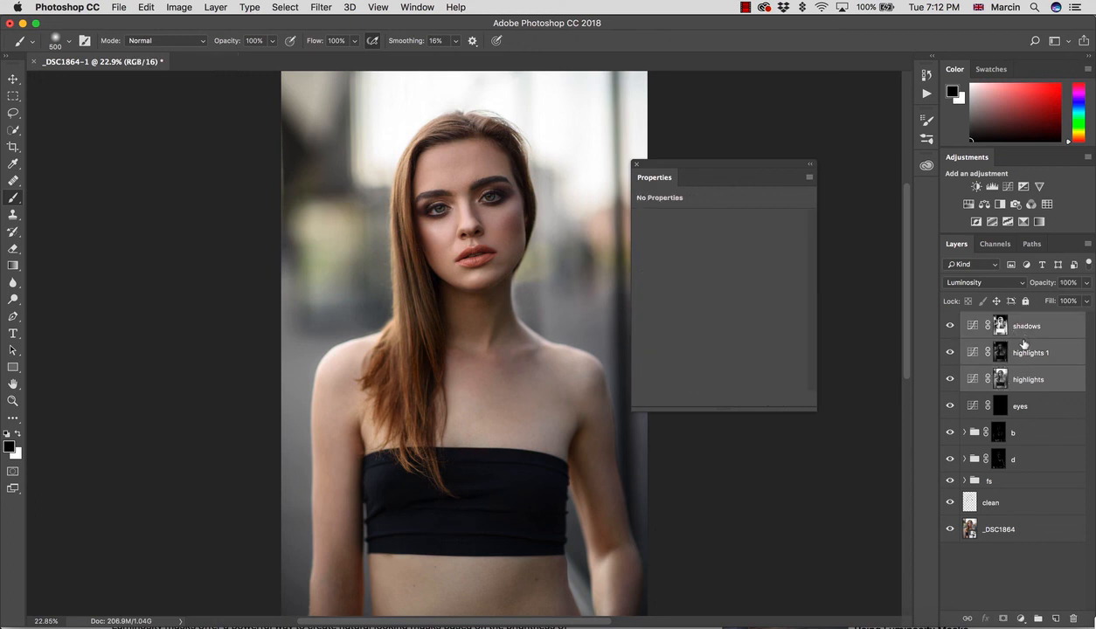
pyautogui.press('super+g')
pyautogui.doubleClick(992, 321)
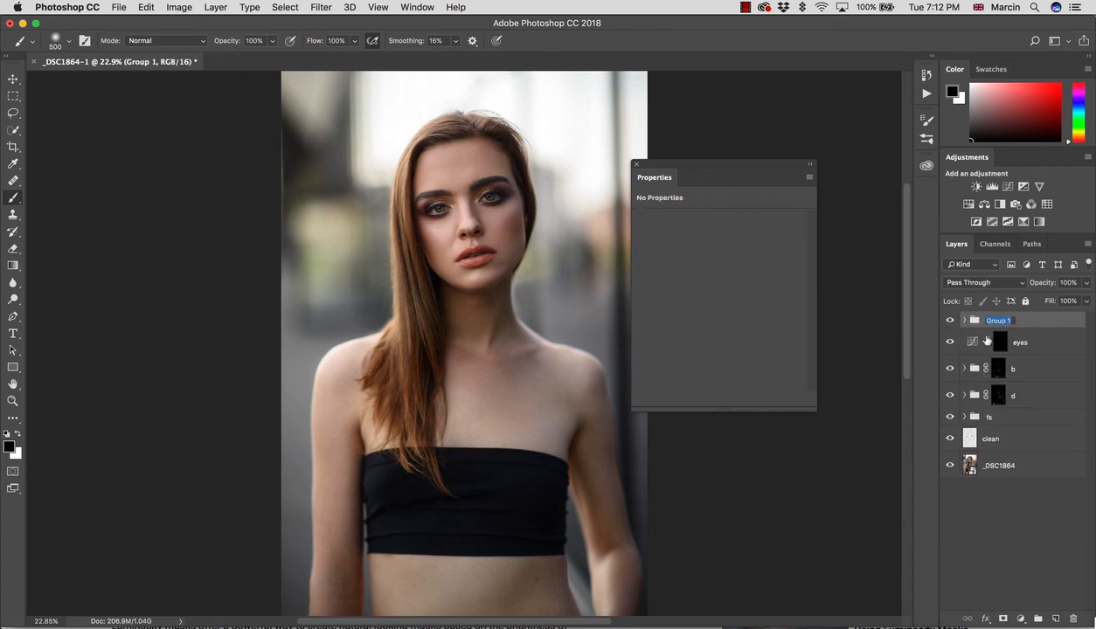
pyautogui.write('cc')
pyautogui.write('ntrasts')
pyautogui.press('Return')
# - Move the eyes layer to the bottom of the contrasts group and compare the portrait with and without the group
pyautogui.click(951, 321)
pyautogui.click(951, 321)
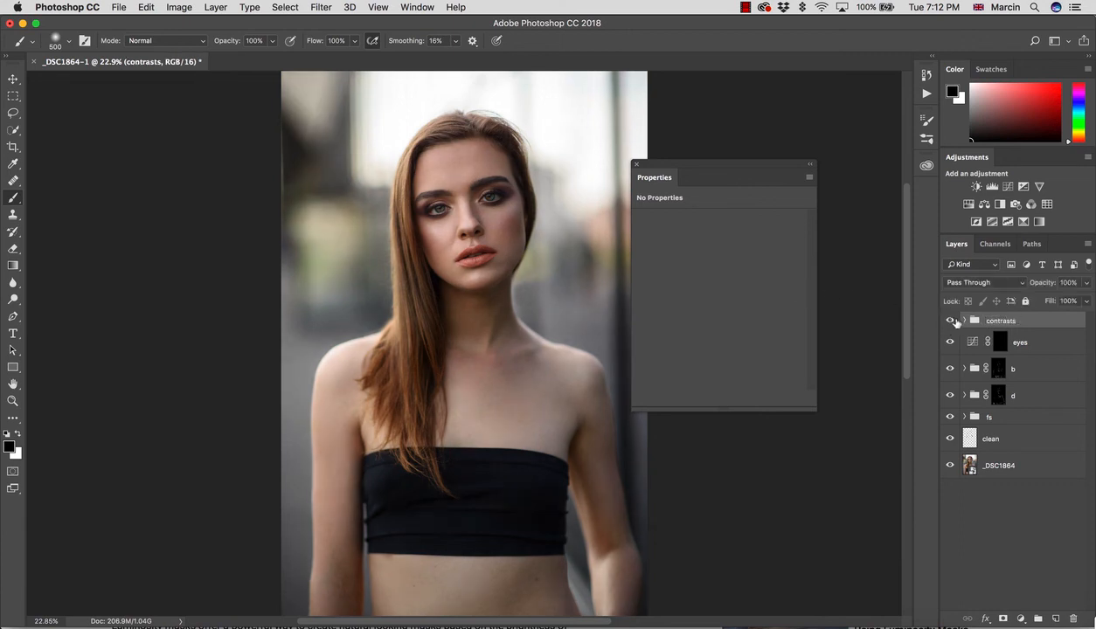
pyautogui.click(950, 321)
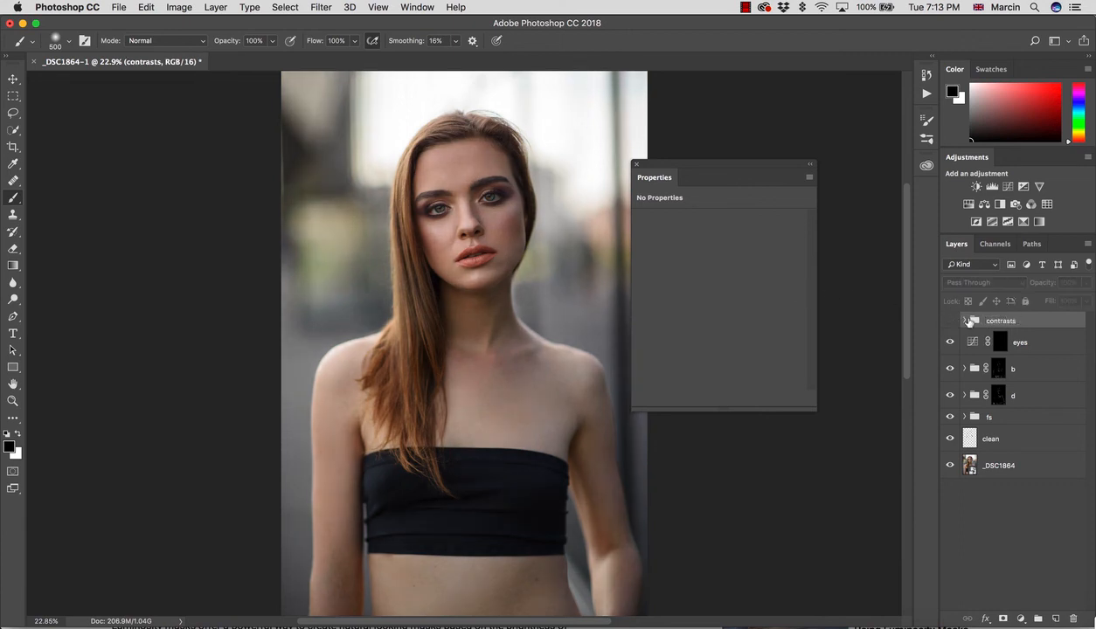
pyautogui.click(965, 321)
pyautogui.click(950, 321)
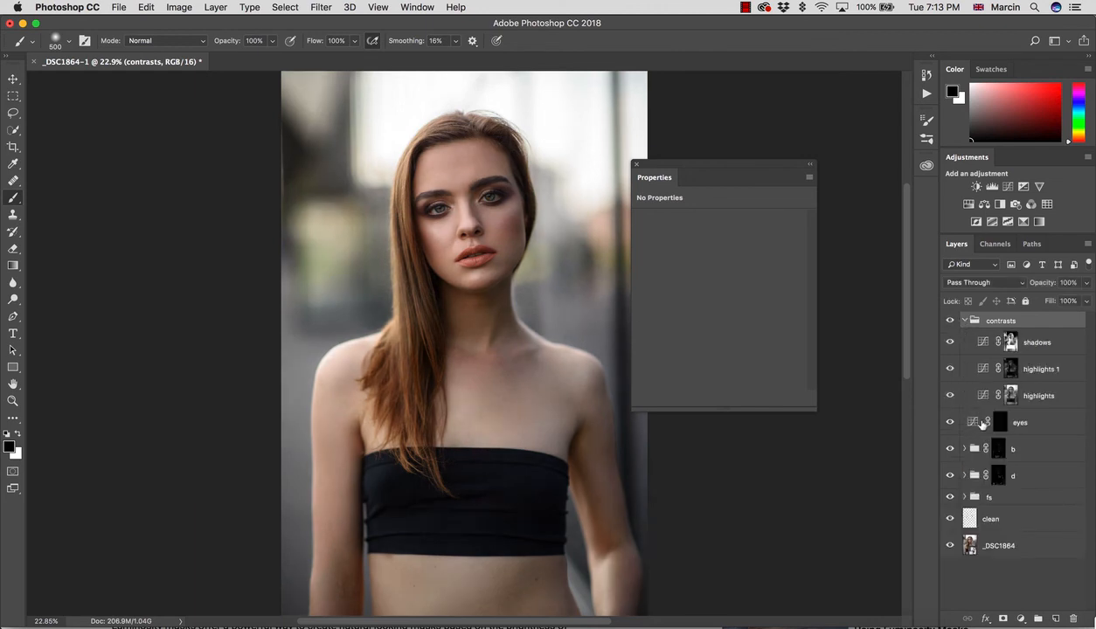
pyautogui.moveTo(1032, 423); pyautogui.dragTo(1006, 403)
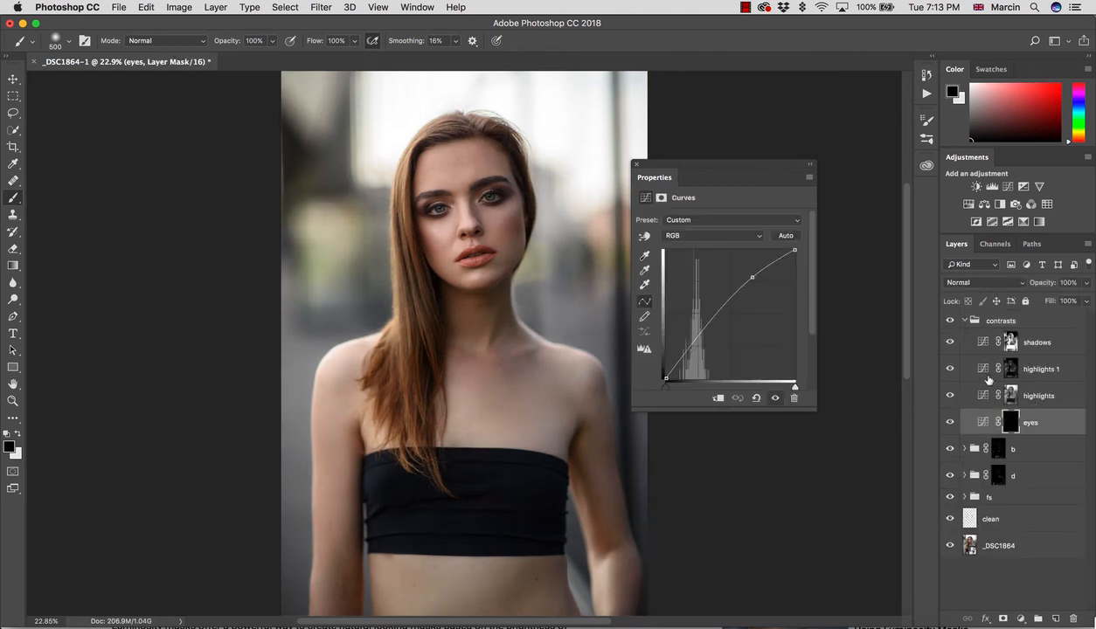
pyautogui.click(951, 322)
pyautogui.click(952, 322)
pyautogui.click(952, 322)
pyautogui.click(951, 321)
# - Brighten the eyes a little more by raising the upper point on the eyes layer's curve
pyautogui.press('z')
pyautogui.moveTo(483, 192)
pyautogui.mouseDown()
pyautogui.moveTo(560, 215)
pyautogui.moveTo(756, 345)
pyautogui.mouseUp()
pyautogui.press('b')
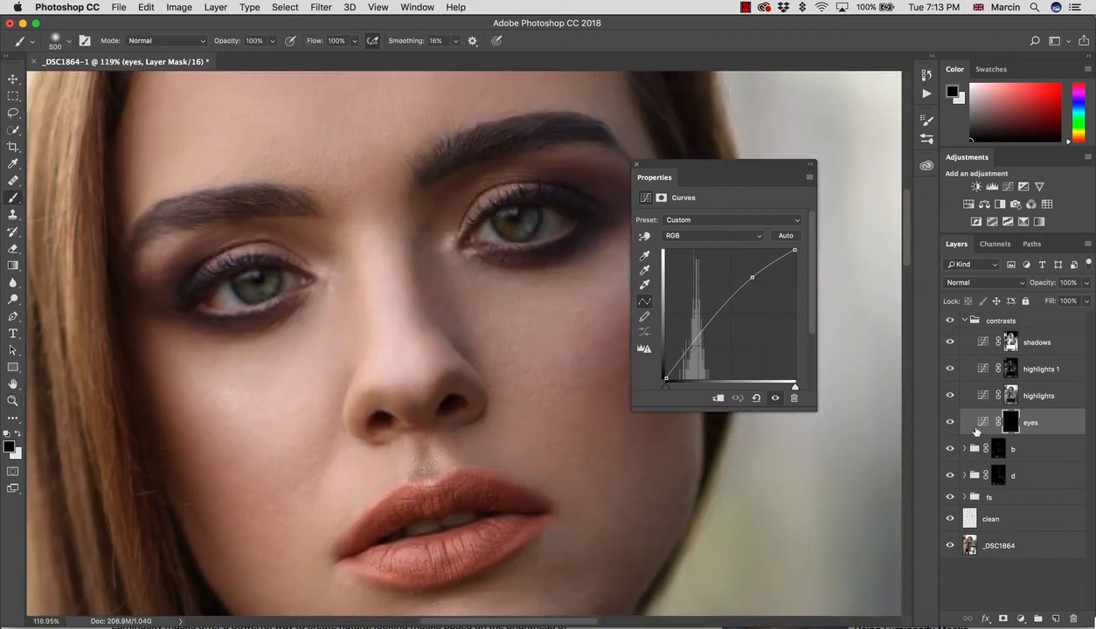
pyautogui.moveTo(753, 275); pyautogui.dragTo(752, 270)
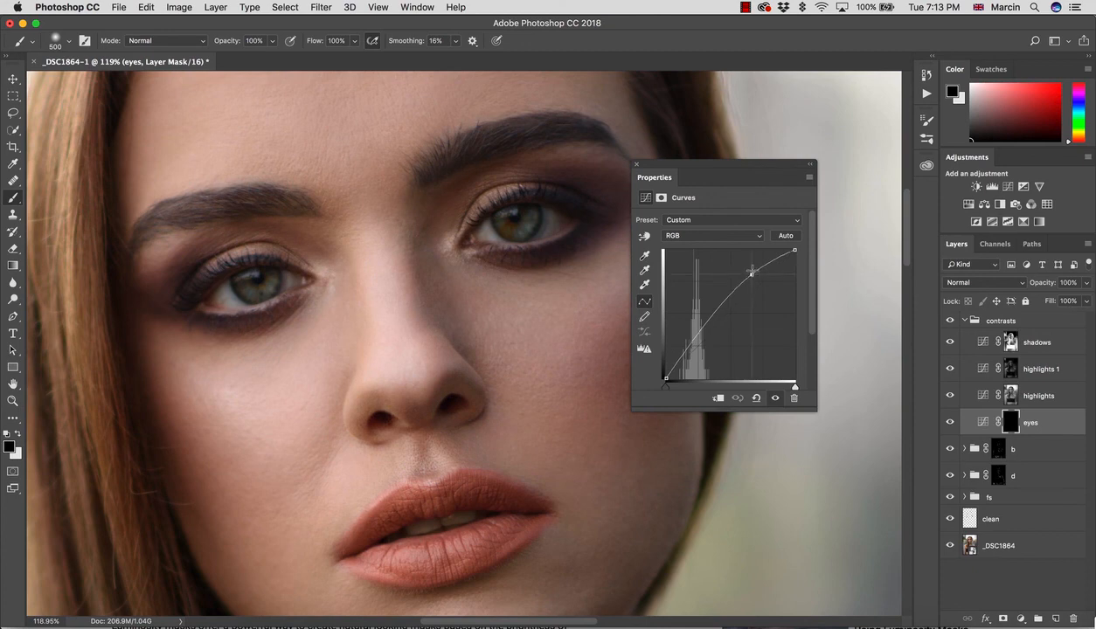